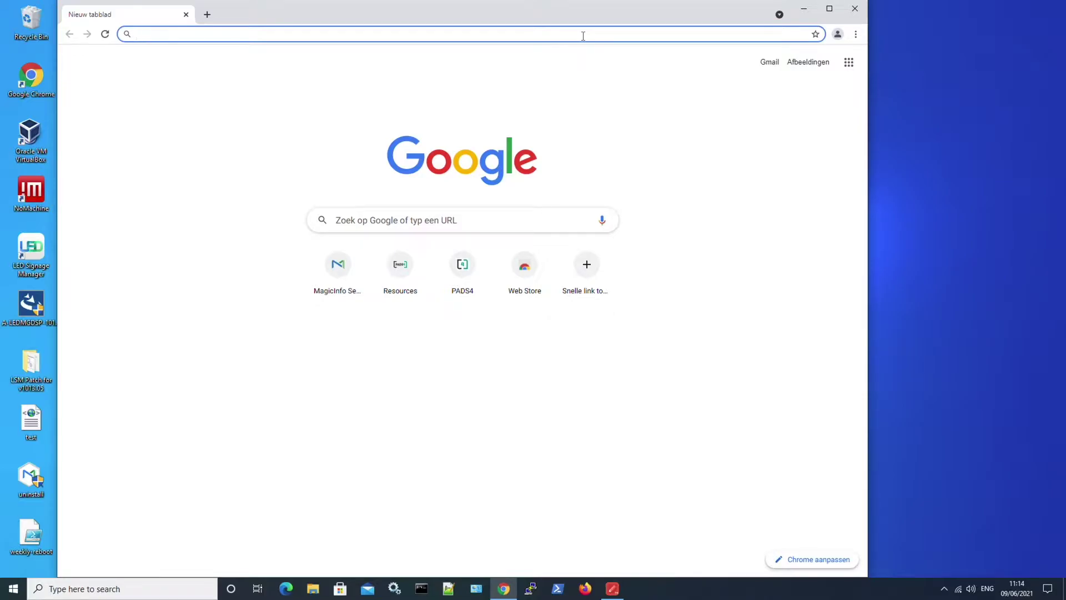
Load the magicinfoservices.com home page in the new Chrome tab.
text(m)
key(Return)
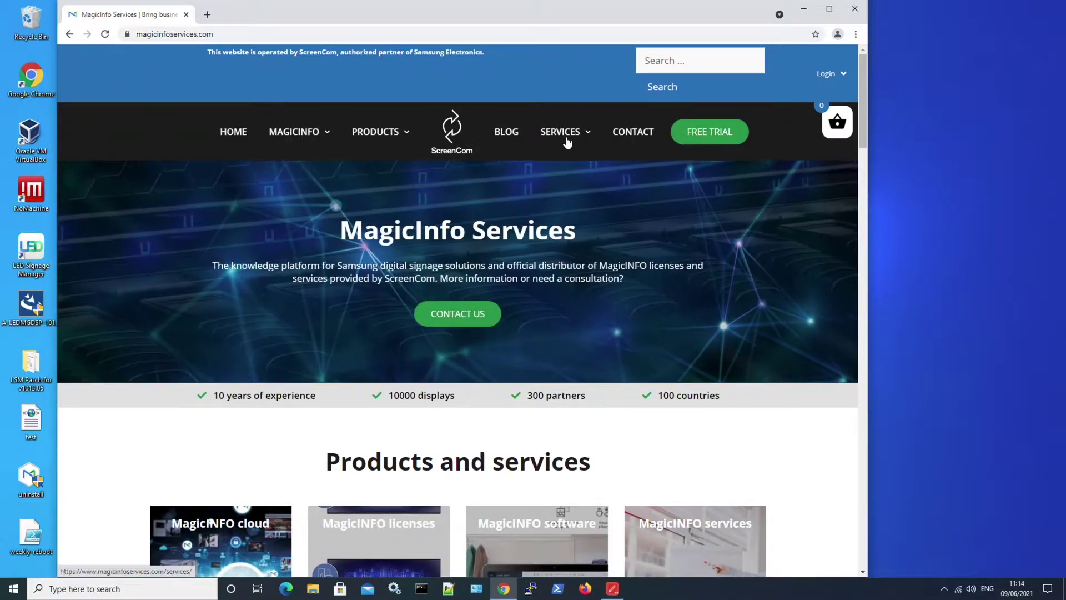
Open the MagicINFO Software page from the SERVICES > INSTALLATION menu and browse it.
mouse_move(566, 138)
mouse_move(571, 158)
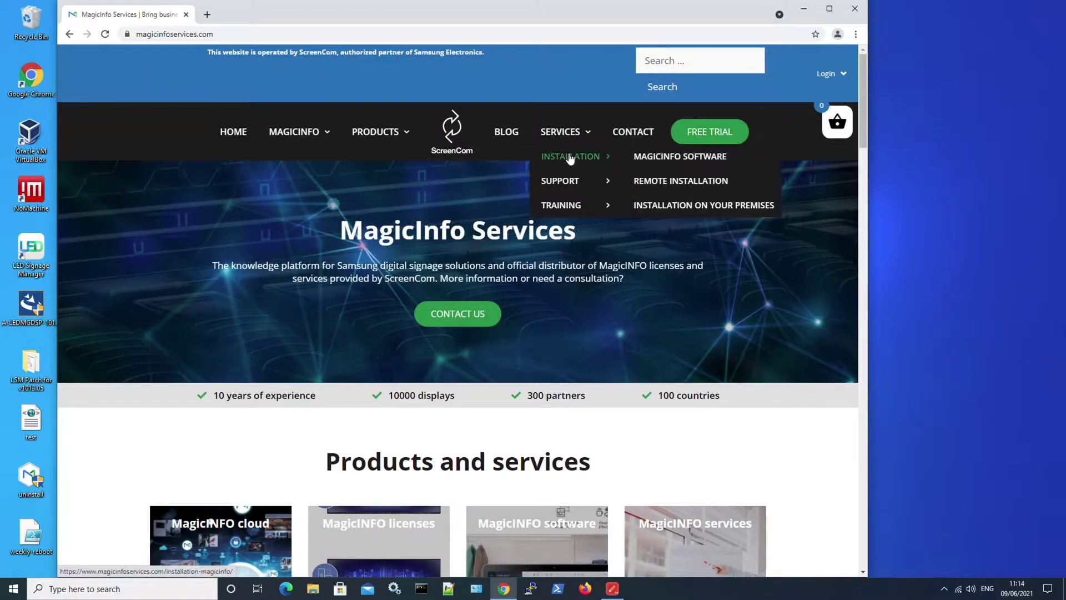
click(674, 156)
scroll(673, 159, down, 1)
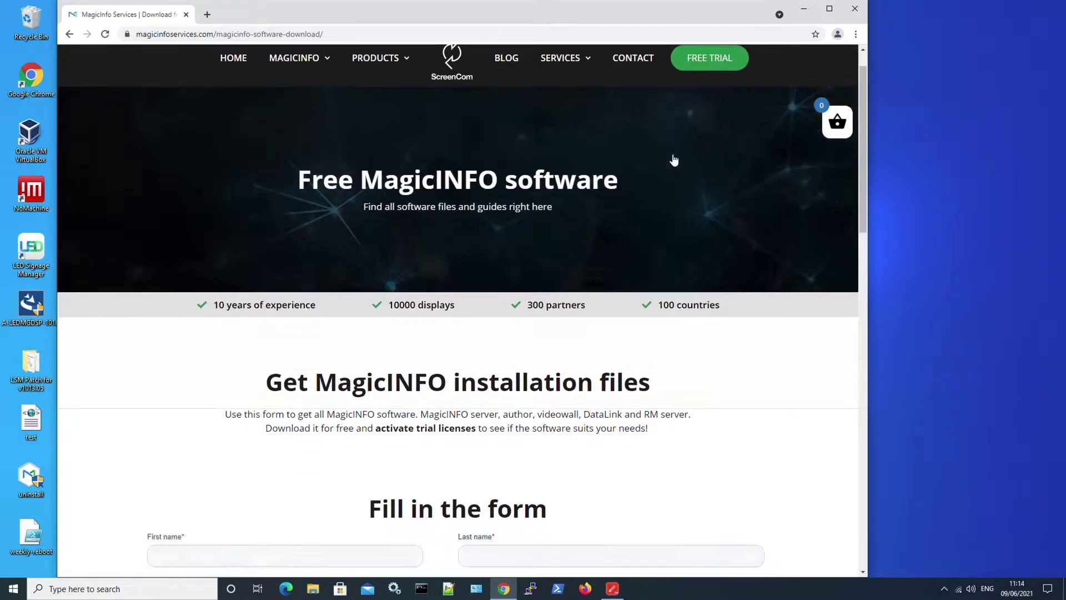
scroll(501, 221, down, 2)
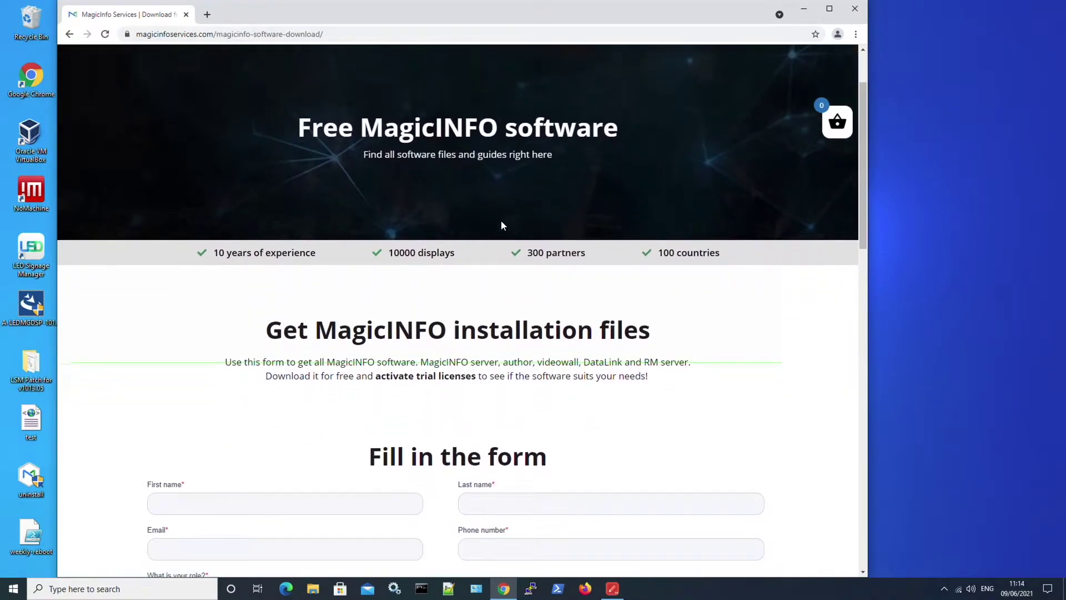
Return to the installation files page, scroll to MagicINFO I-Player and highlight 'Windows'.
key(alt+Left)
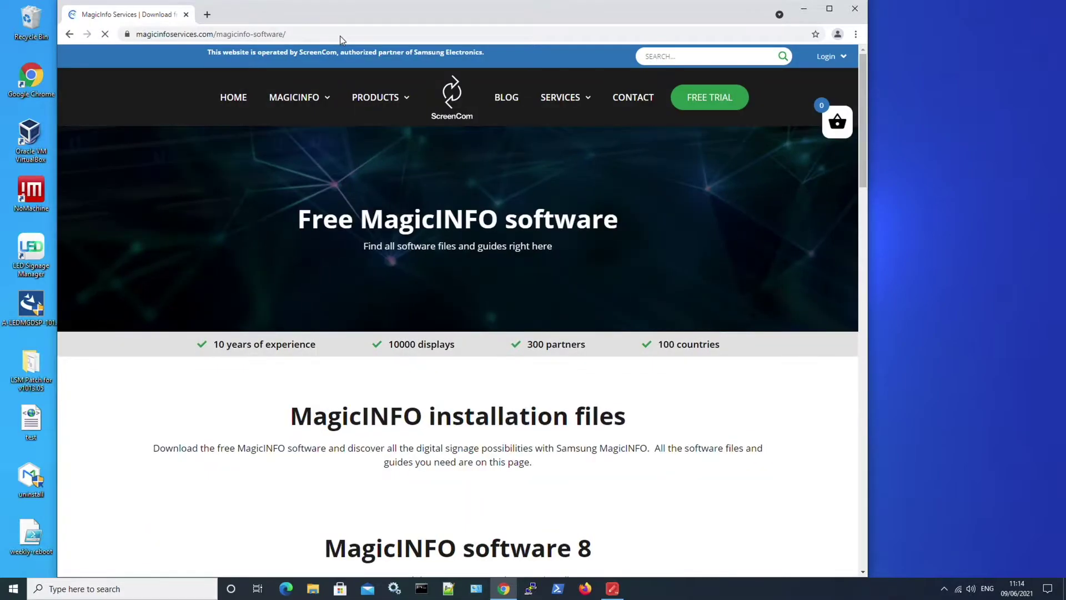
scroll(341, 318, down, 3)
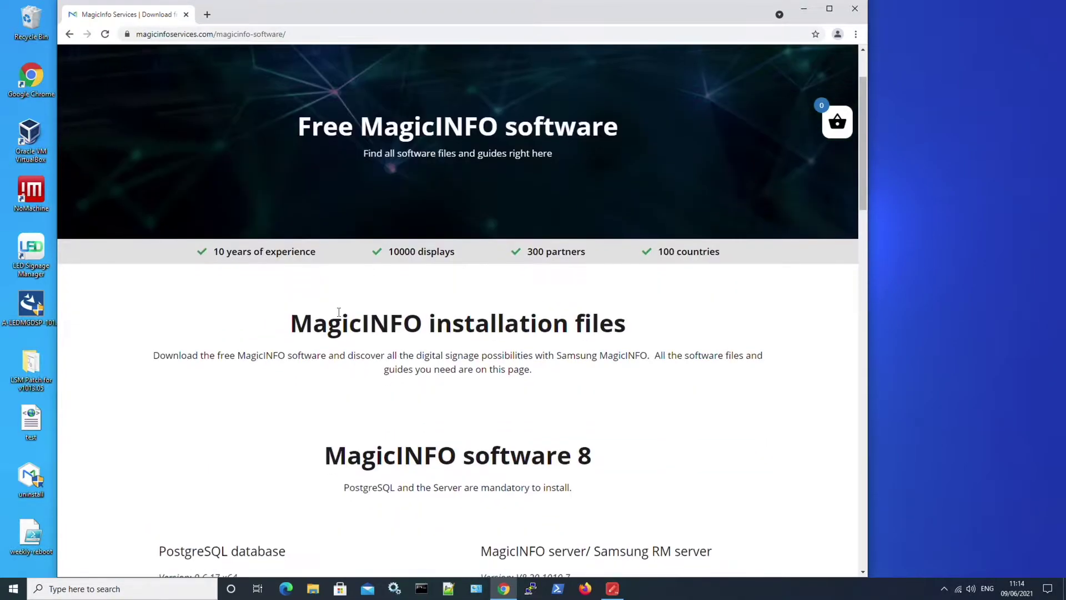
scroll(337, 312, down, 4)
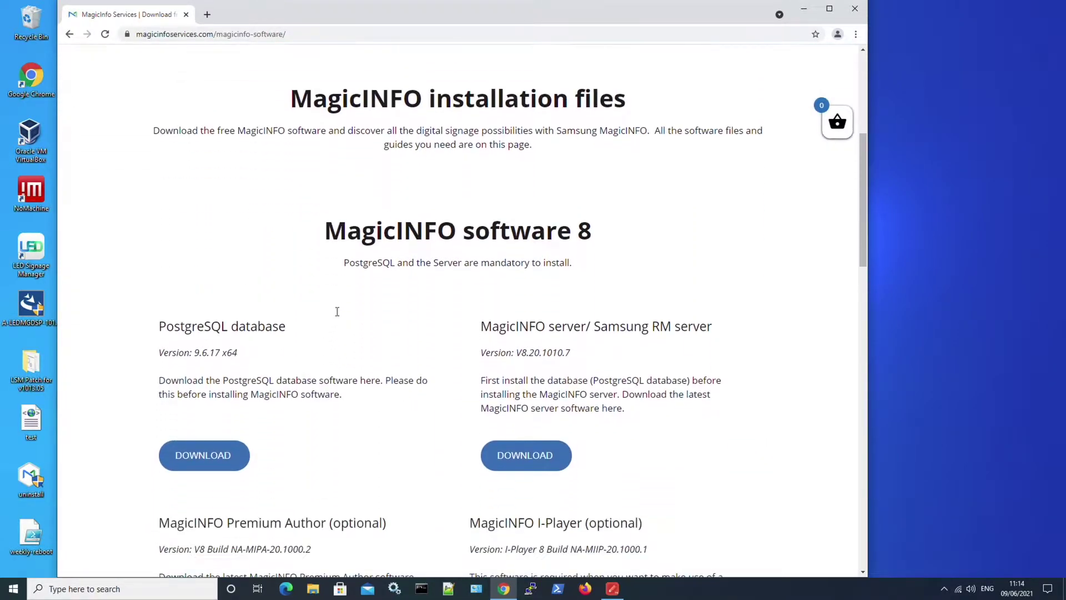
scroll(335, 312, down, 1)
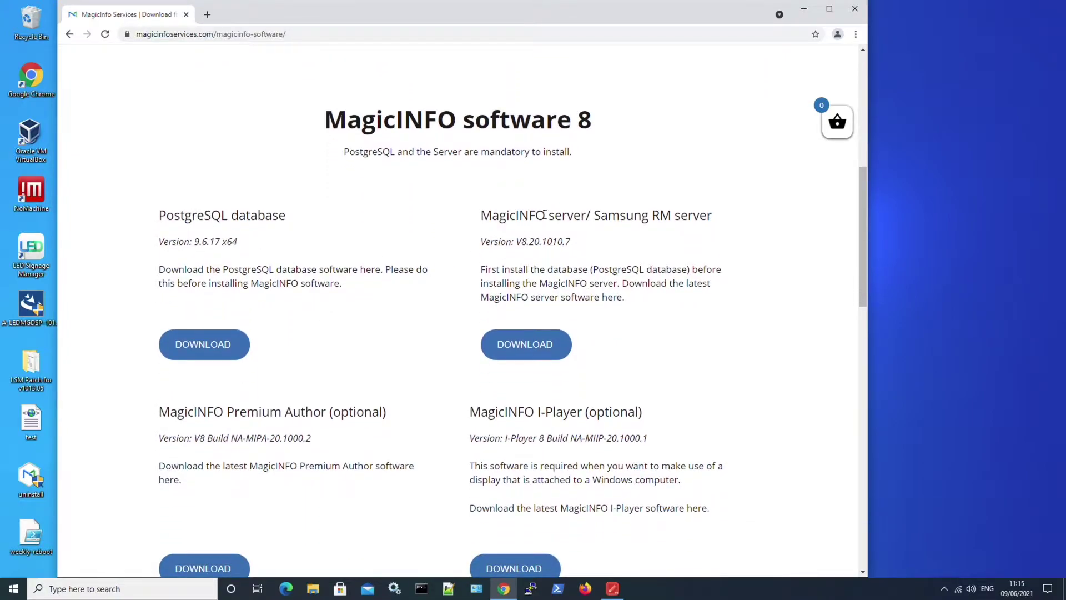
scroll(545, 214, down, 1)
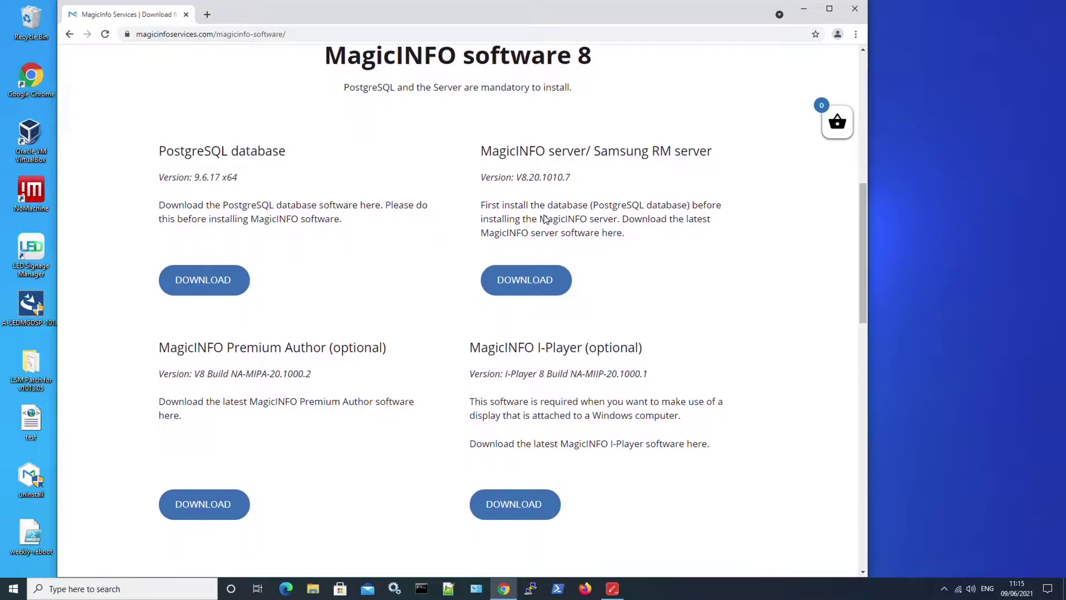
scroll(544, 214, down, 1)
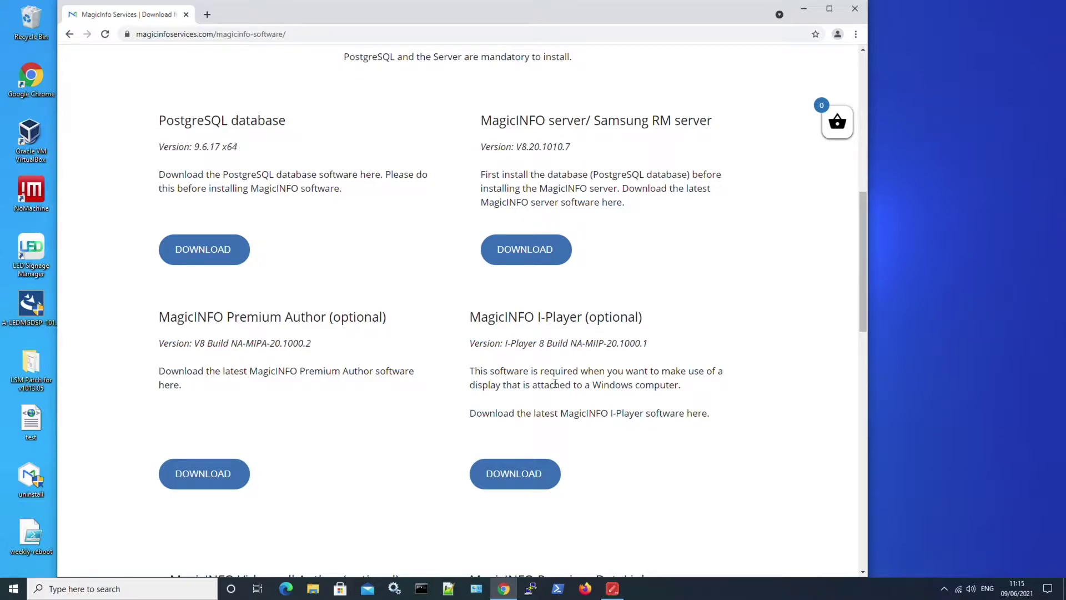
double_click(612, 385)
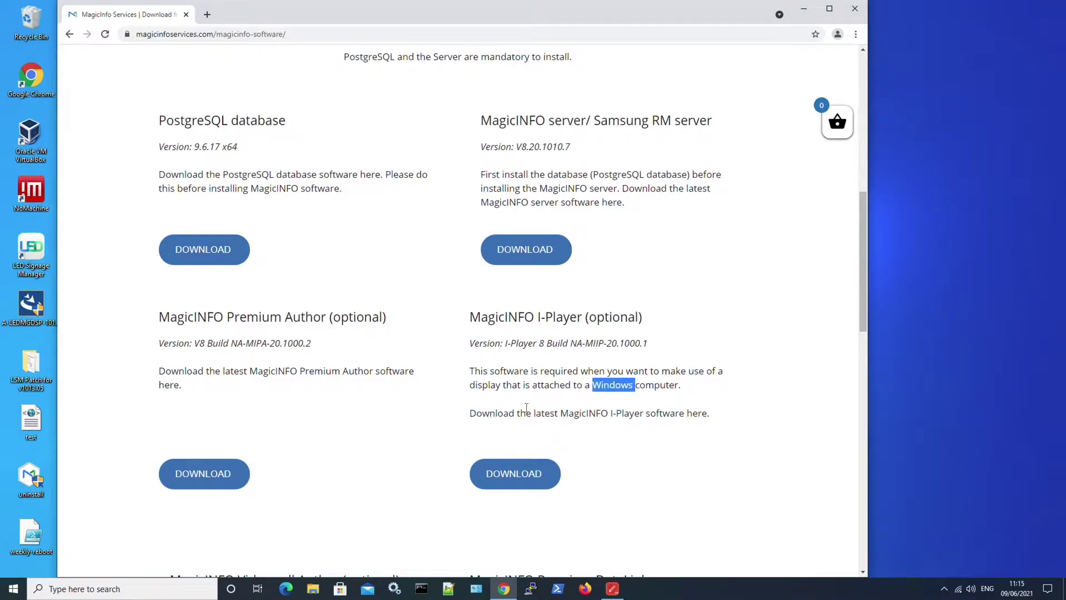
Download the MagicINFO I-Player installer and launch it, allowing it to make changes.
click(512, 471)
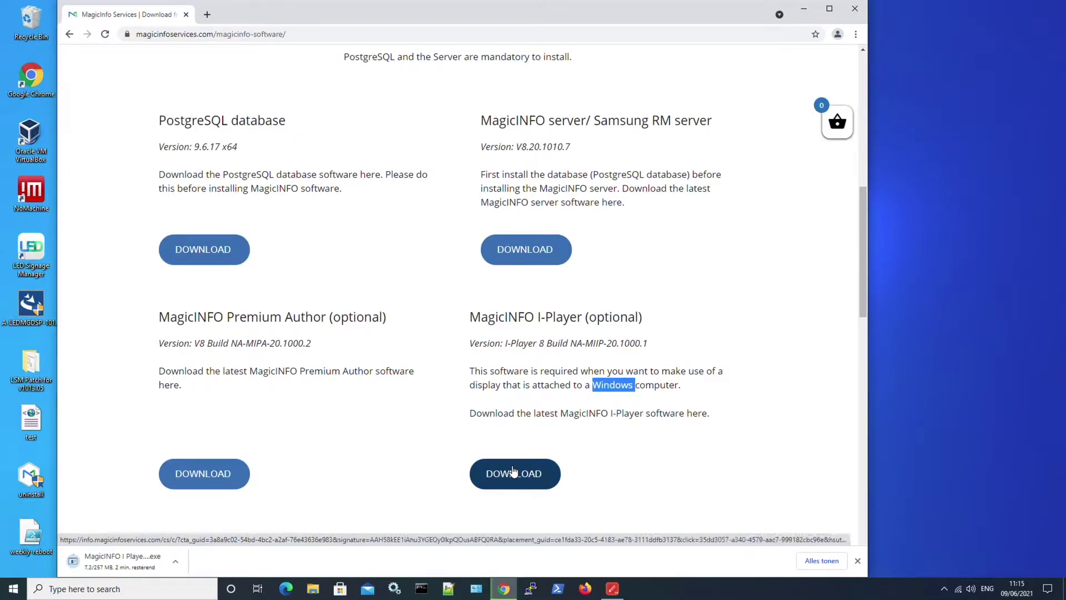
click(127, 562)
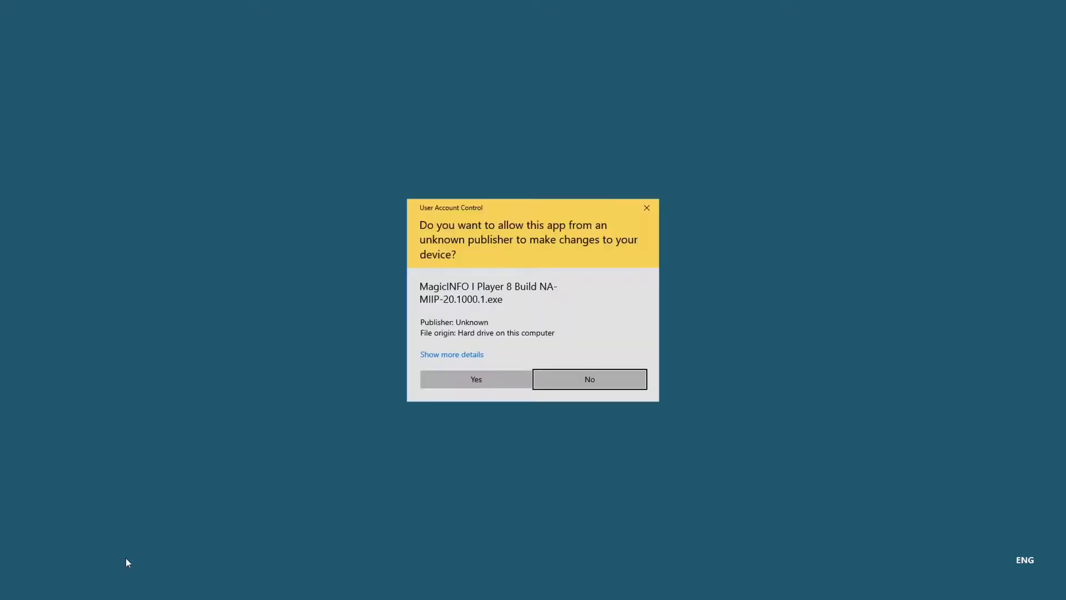
click(477, 379)
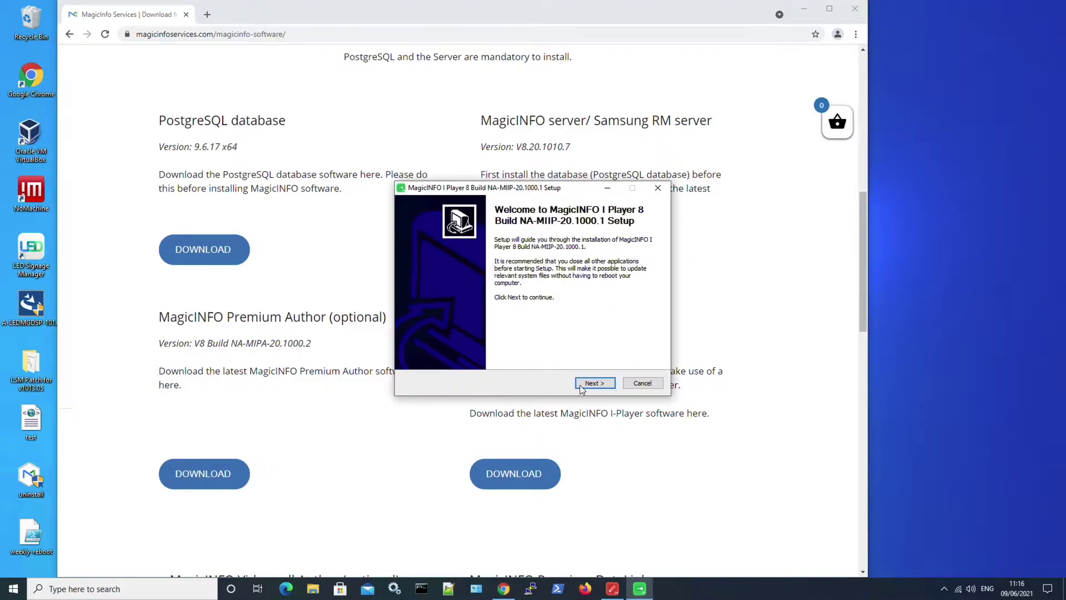
Accept the licence and install the LFD components into the default destination folder.
click(594, 384)
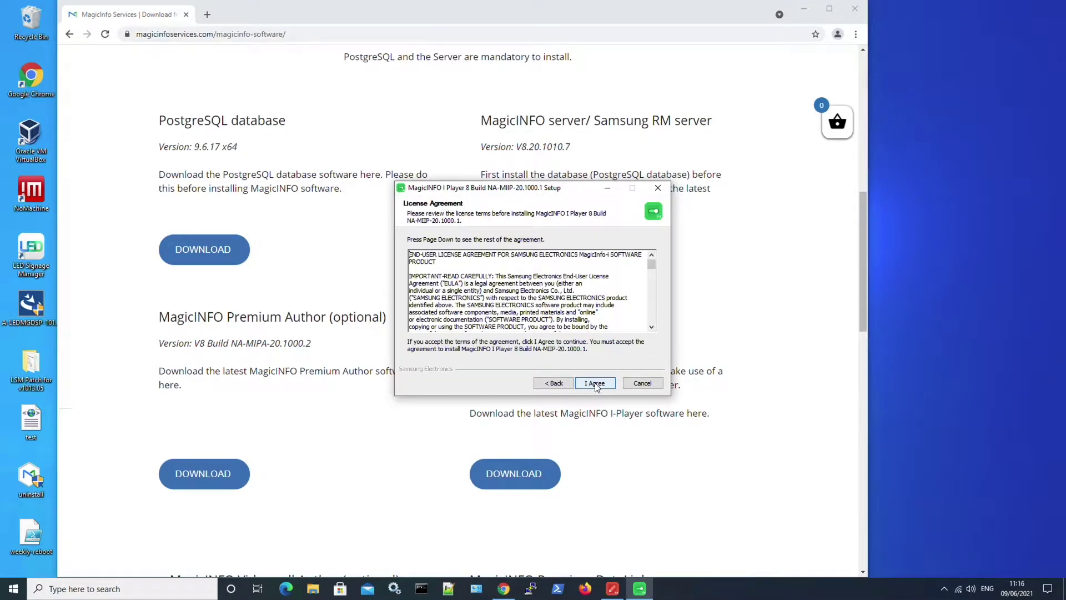
click(595, 384)
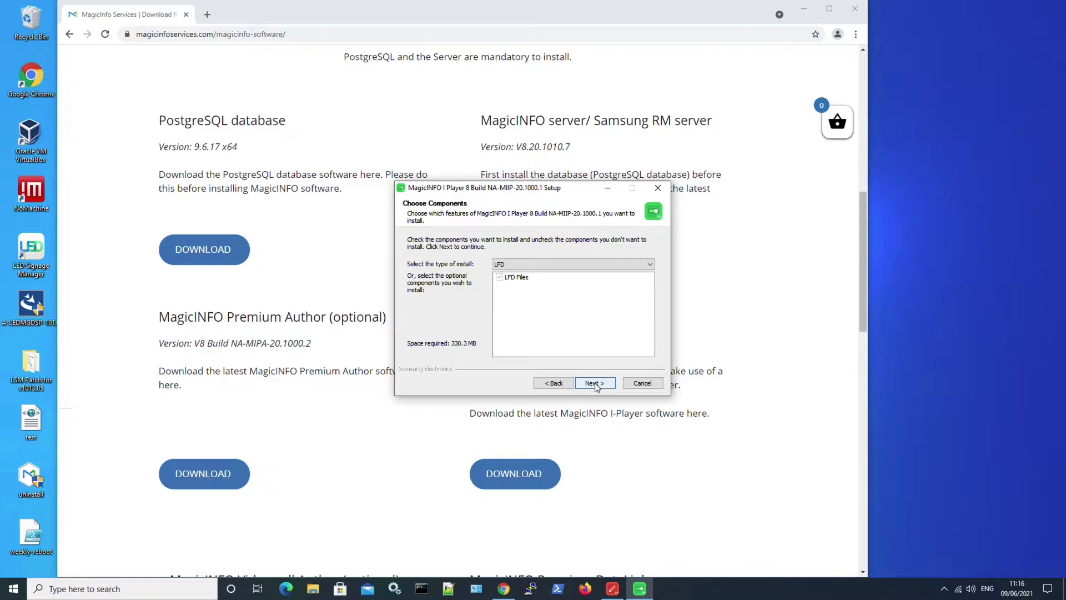
click(595, 384)
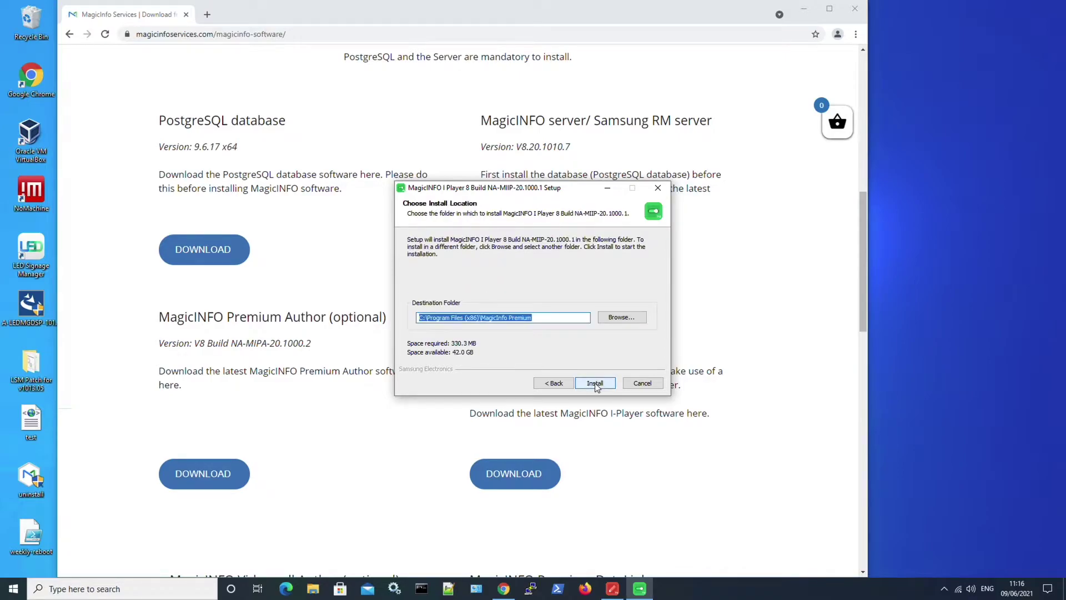
click(594, 383)
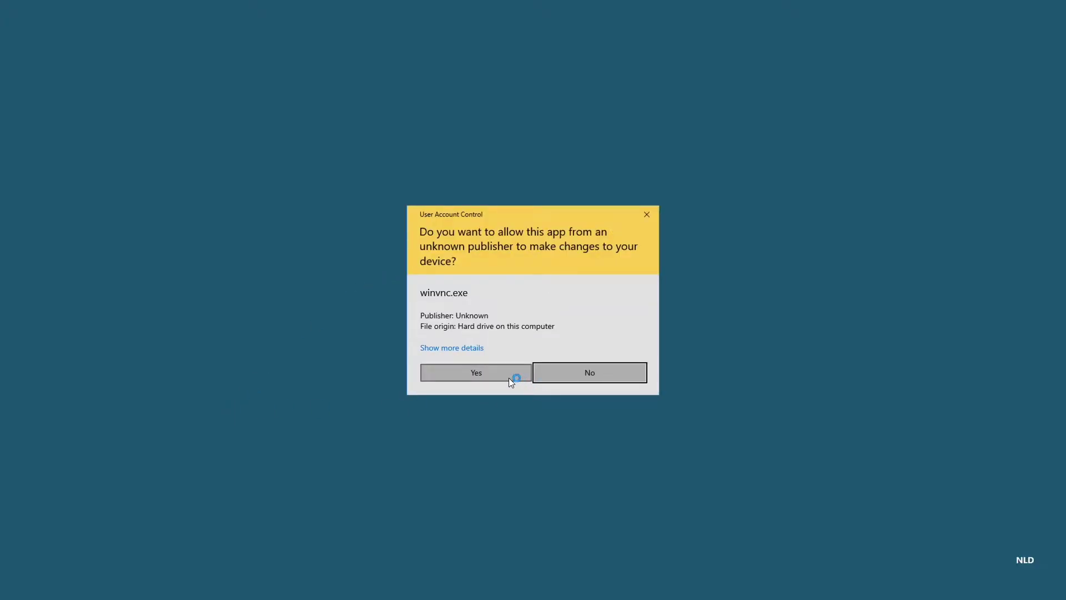
Allow winvnc.exe and MpWatcher.exe to make changes to the PC.
click(509, 378)
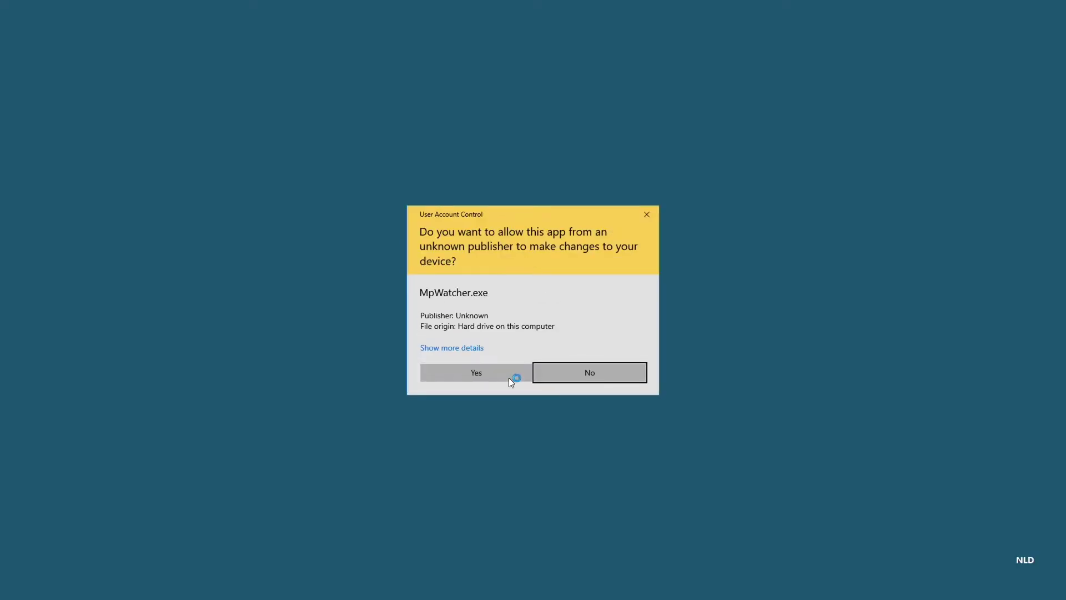
click(509, 377)
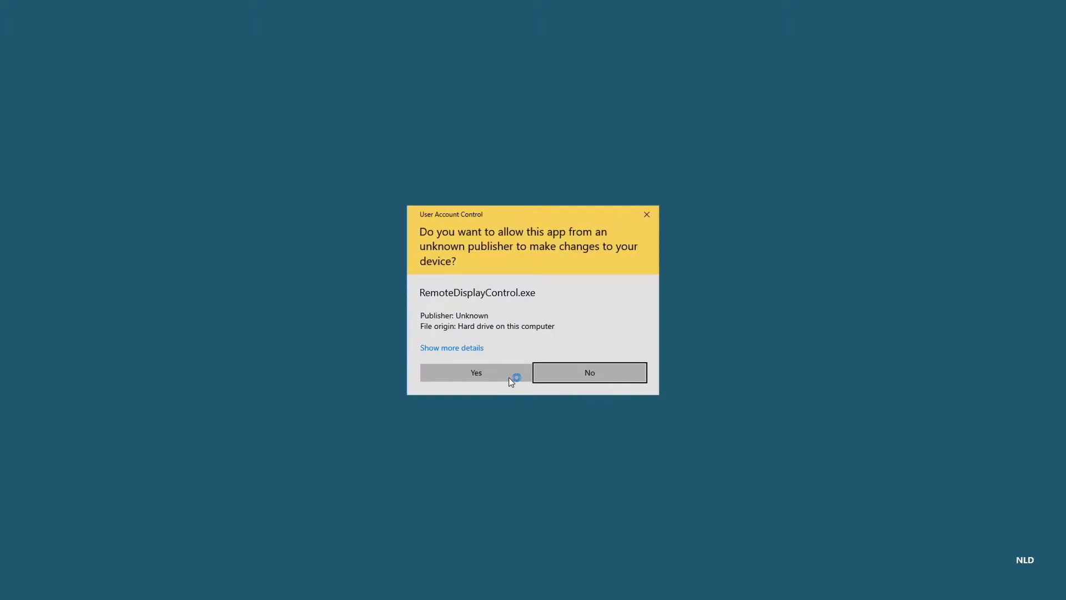
Allow RemoteDisplayControl.exe, reposition the player shortcut, and open the tray agent's Setup > Basic settings.
click(508, 378)
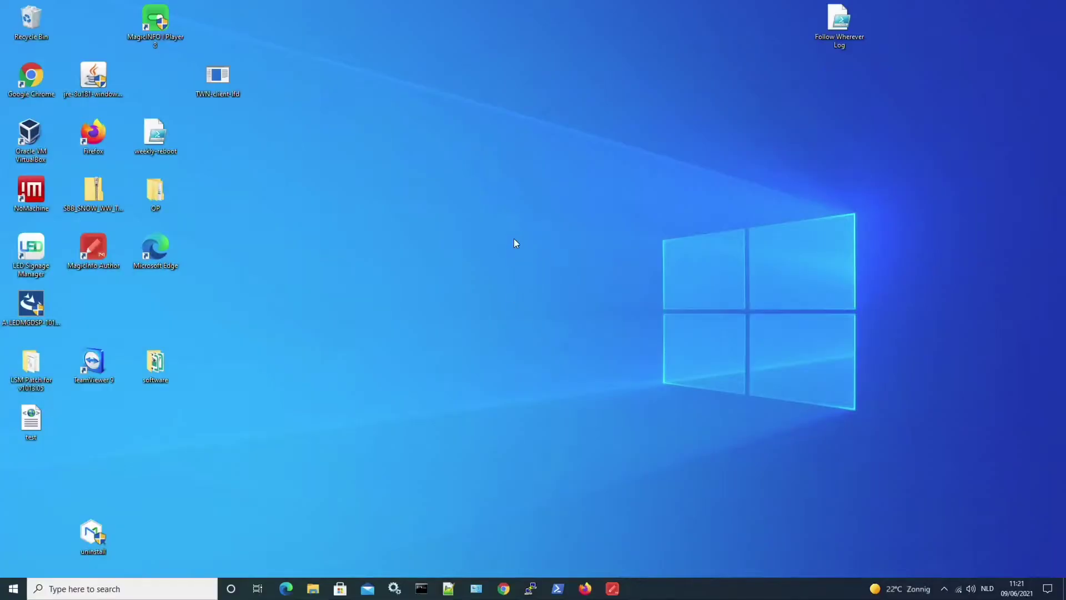
drag(149, 26, 505, 299)
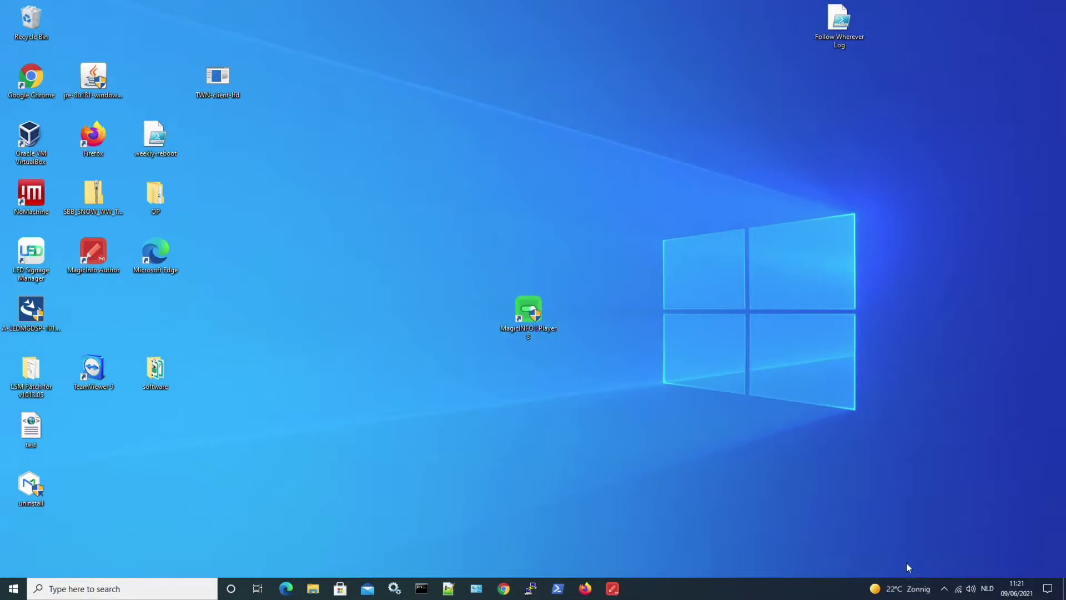
click(944, 588)
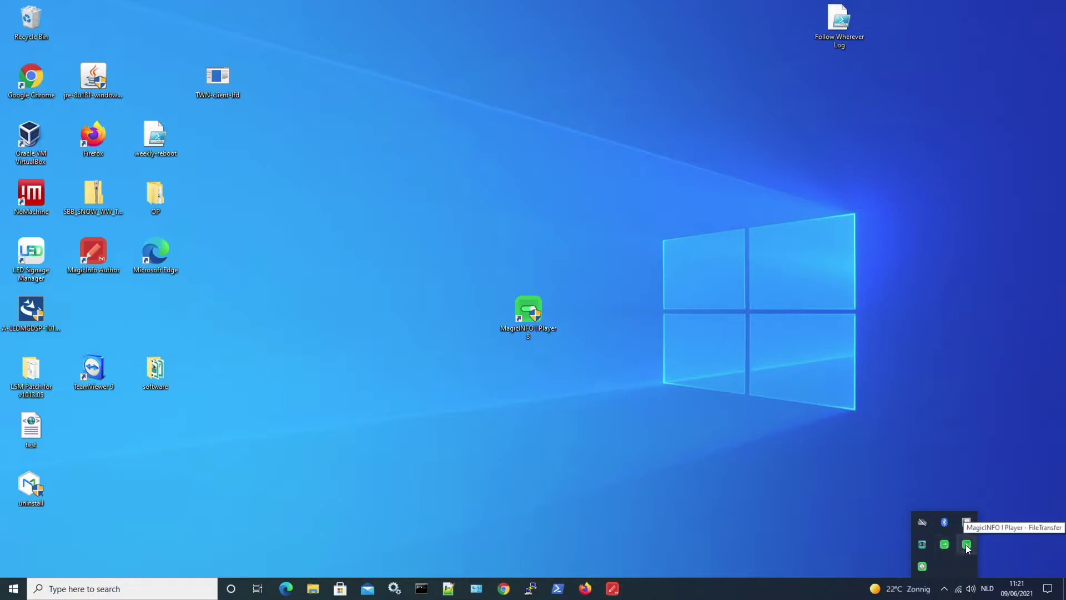
right_click(922, 568)
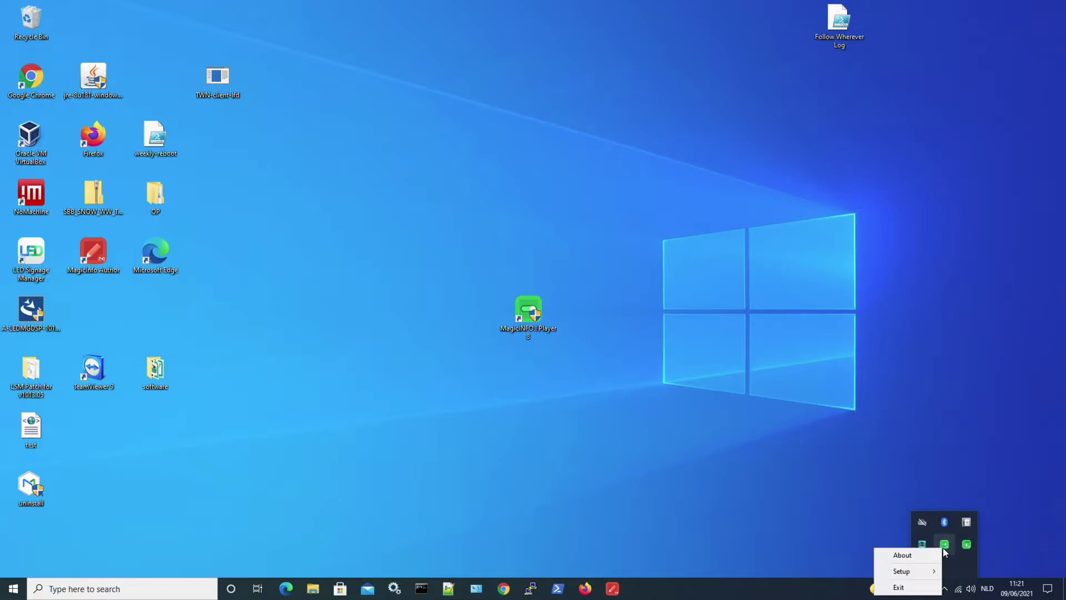
mouse_move(925, 572)
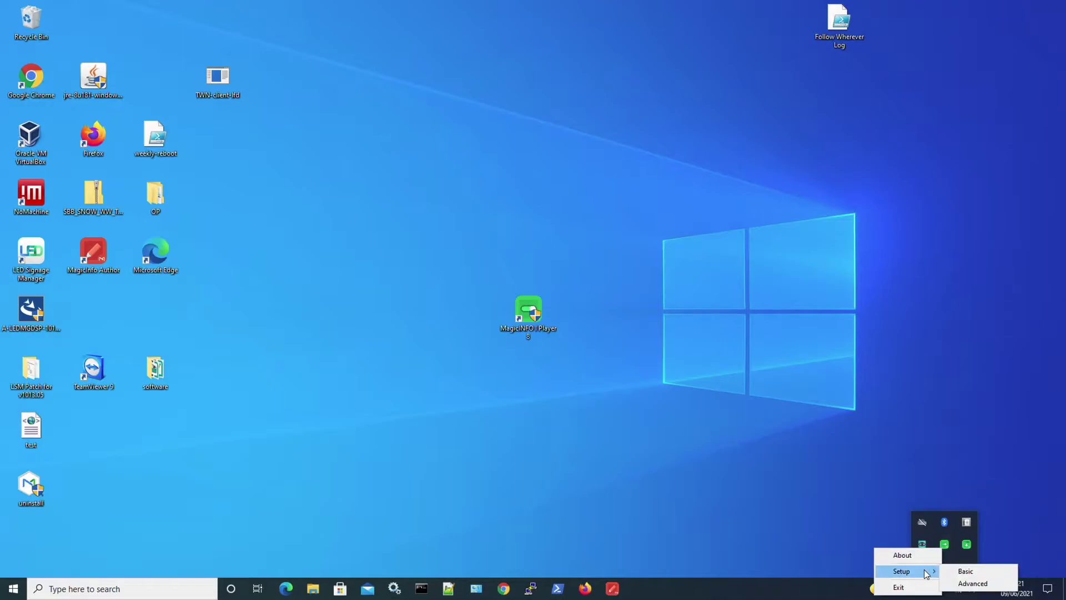
click(976, 573)
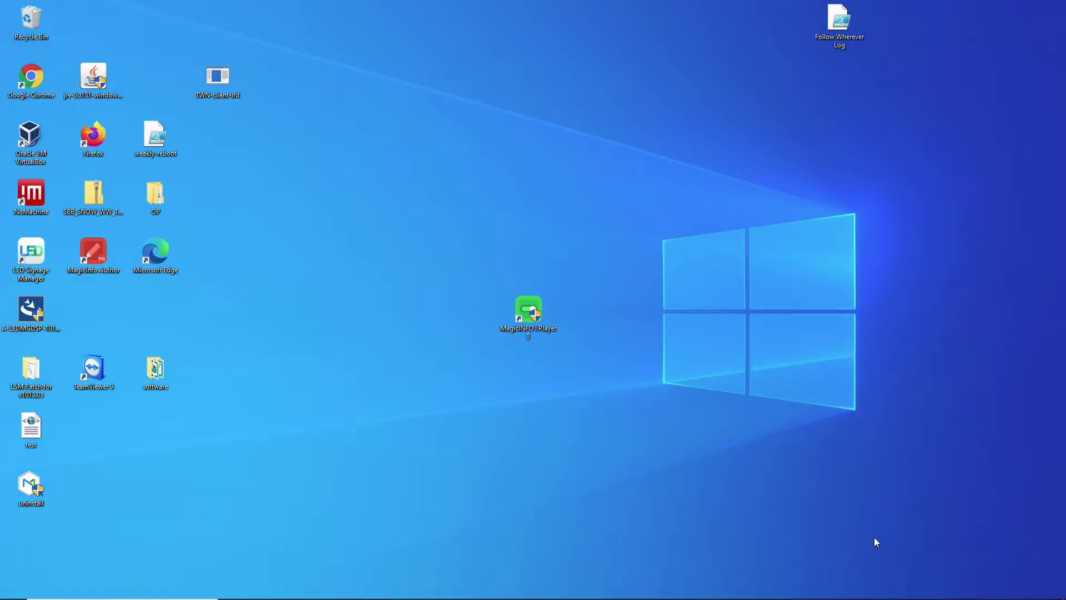
Log in to the configurator with the password and show the Server settings.
text(******)
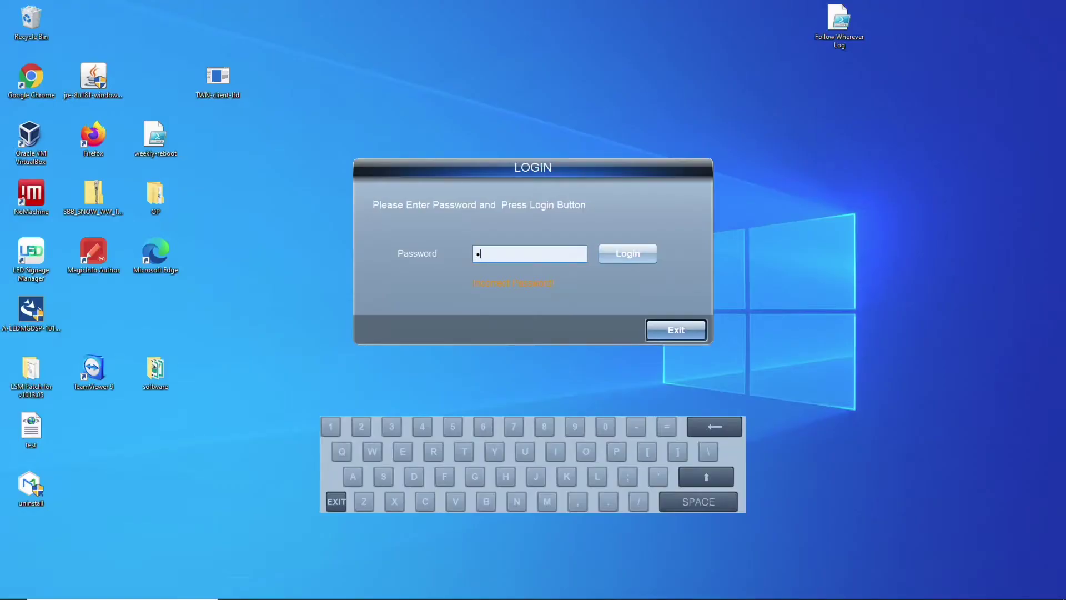
key(Return)
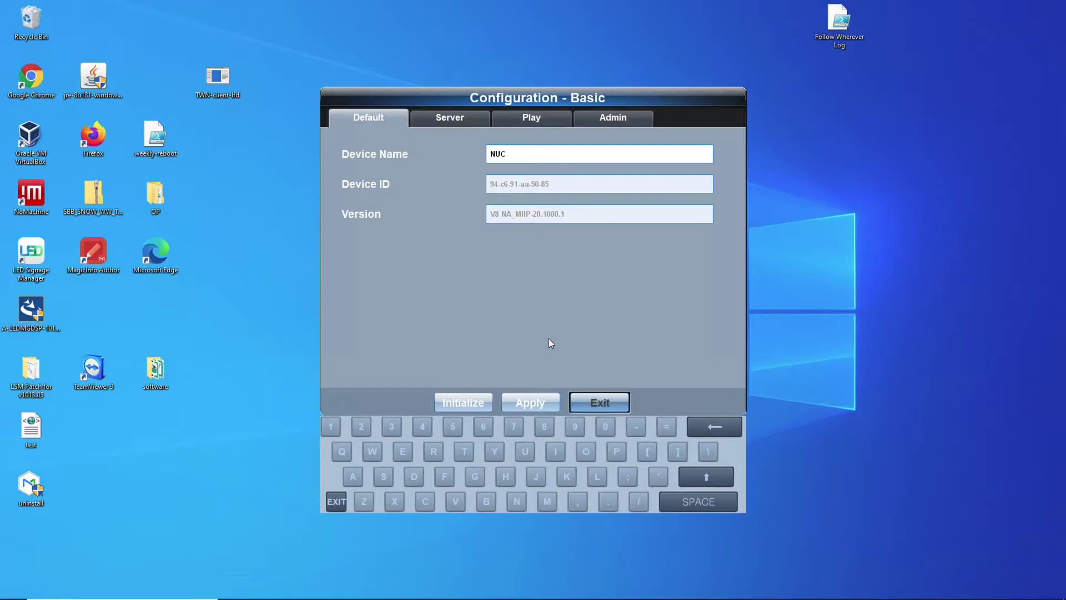
click(455, 119)
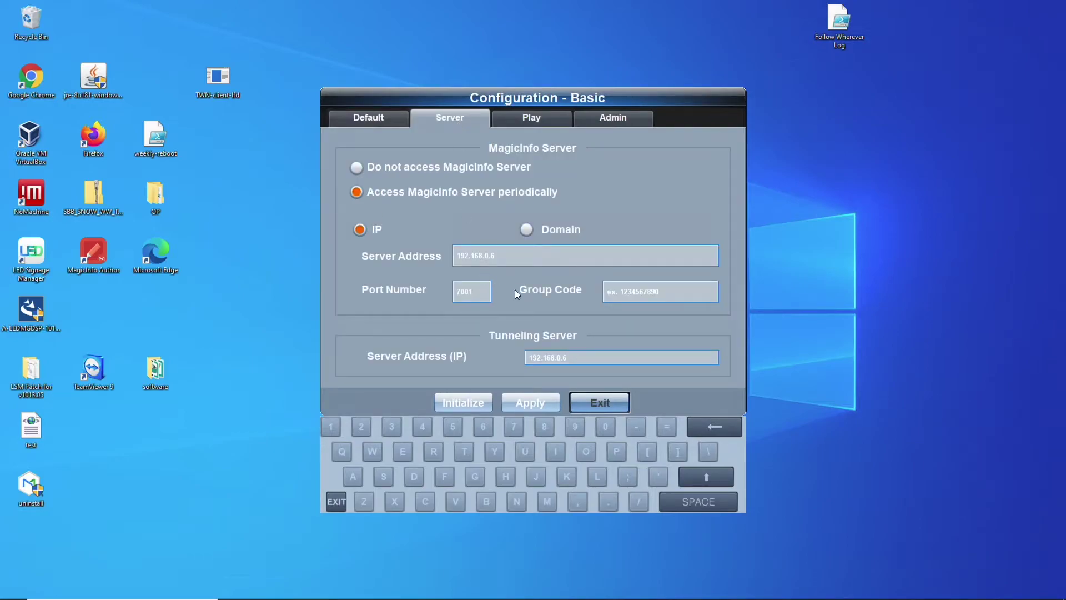
Change the Server Address from 192.168.0.6 to 192.168.5.15 and apply it.
click(530, 256)
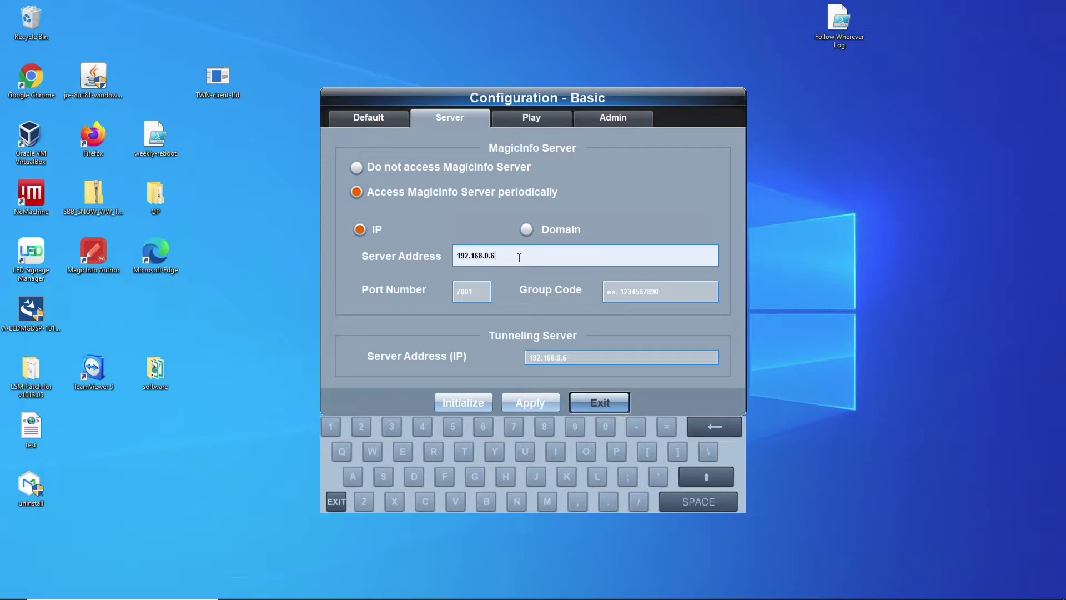
key(BackSpace)
key(BackSpace)
key(BackSpace)
text(5.15)
click(525, 397)
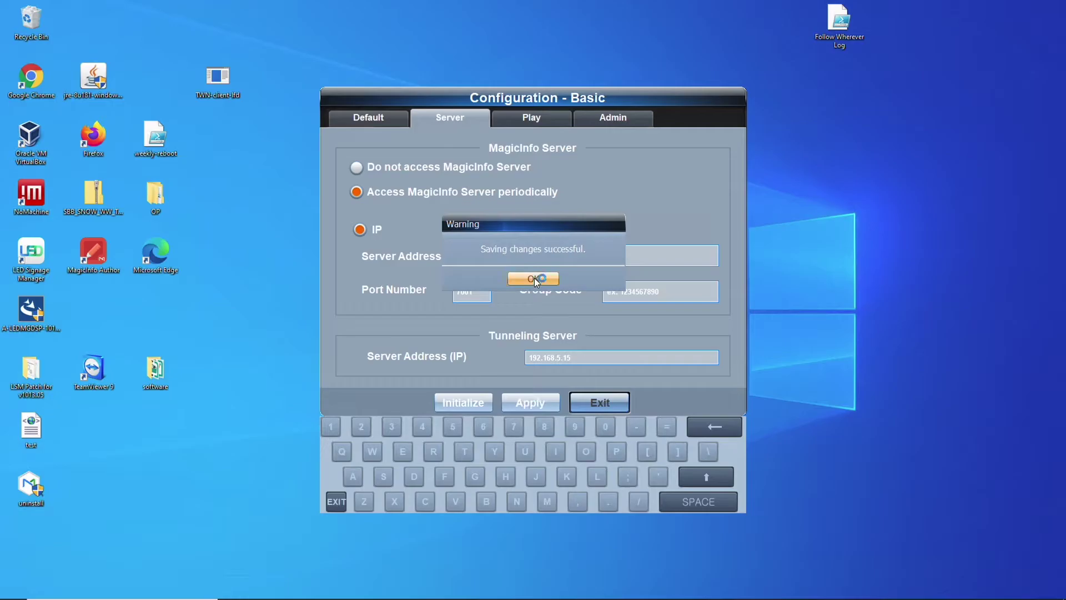
Dismiss the save confirmation, review the Play tab, and exit the basic configuration.
click(533, 278)
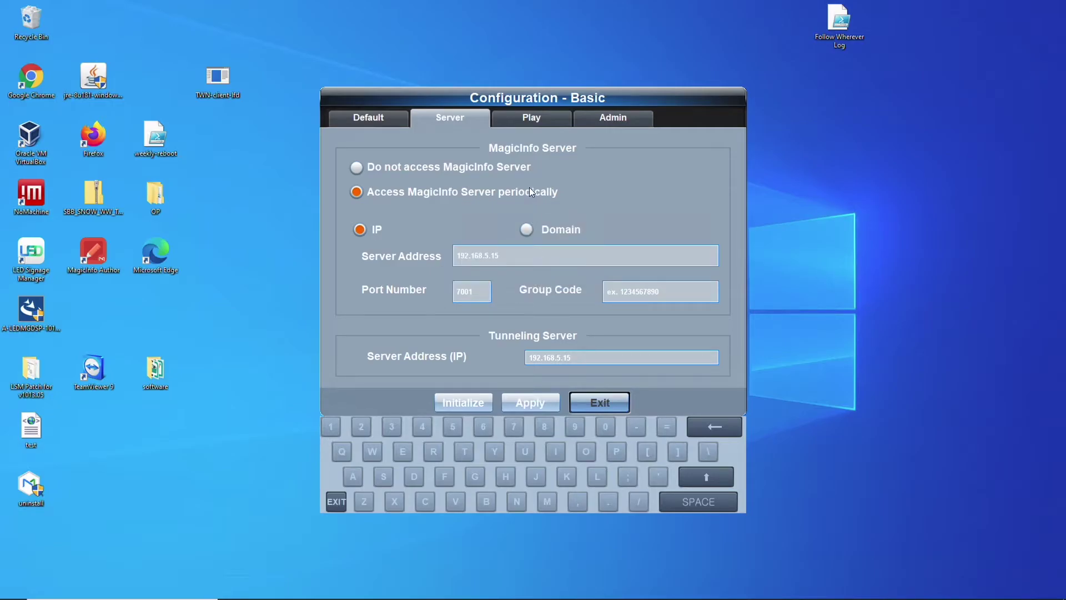
click(526, 121)
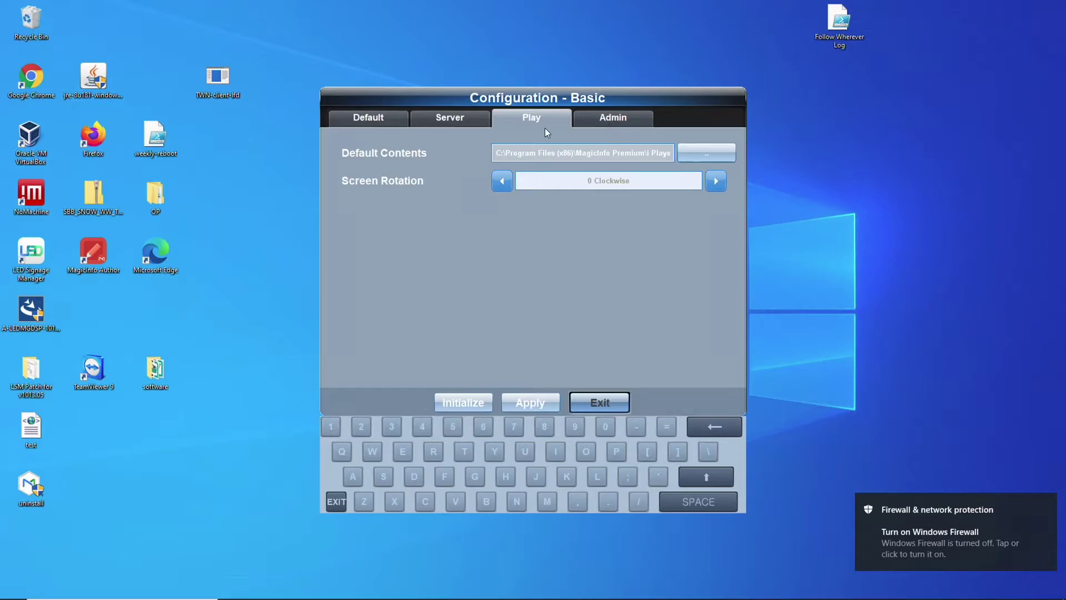
click(600, 402)
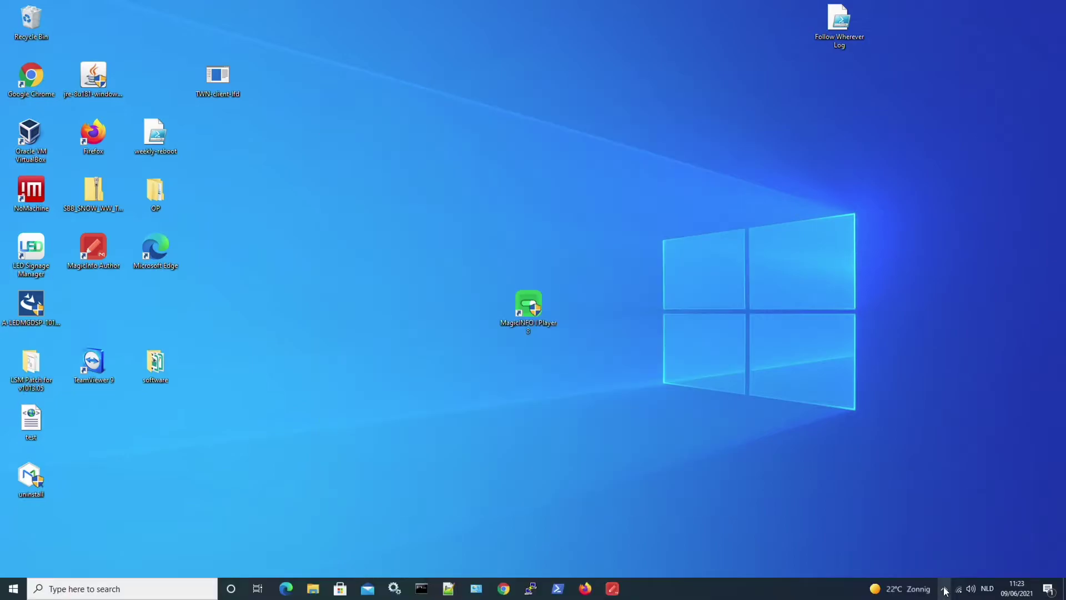
click(944, 588)
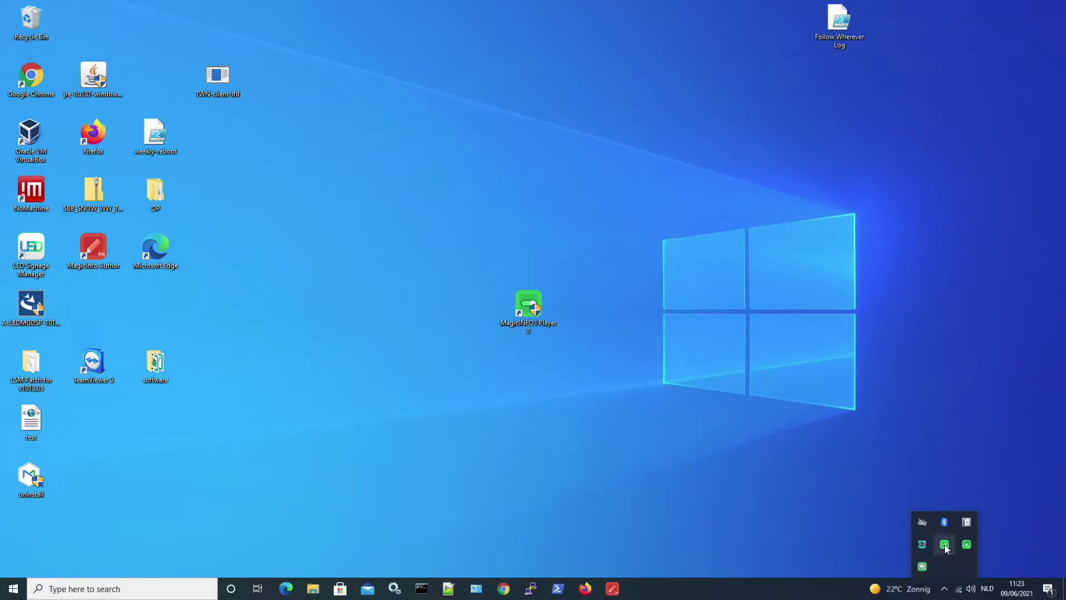
Open the player's advanced configuration from its tray icon and log in with the password.
right_click(946, 547)
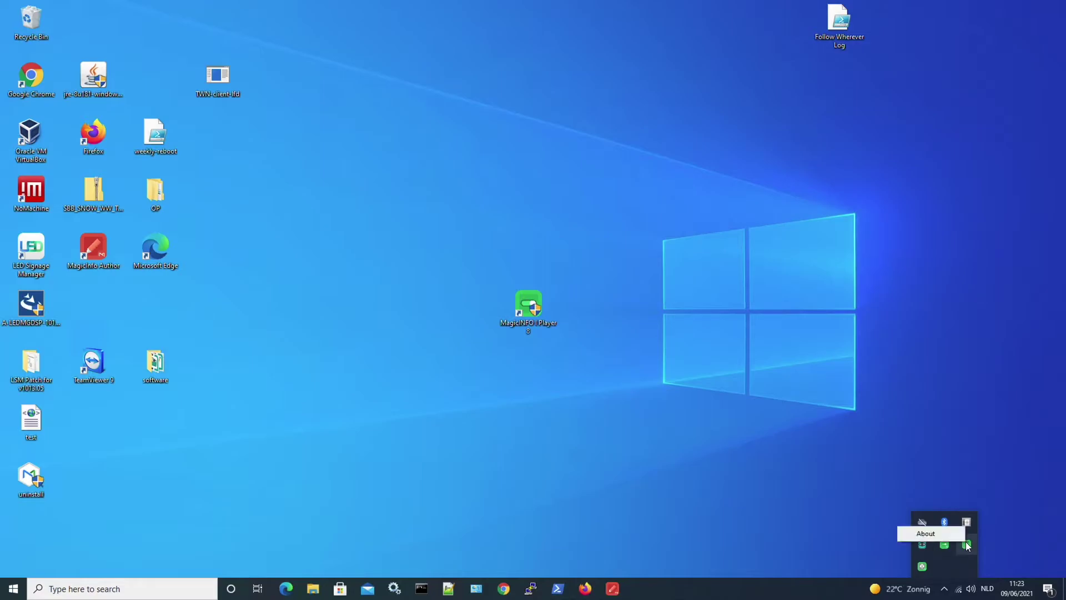
right_click(921, 560)
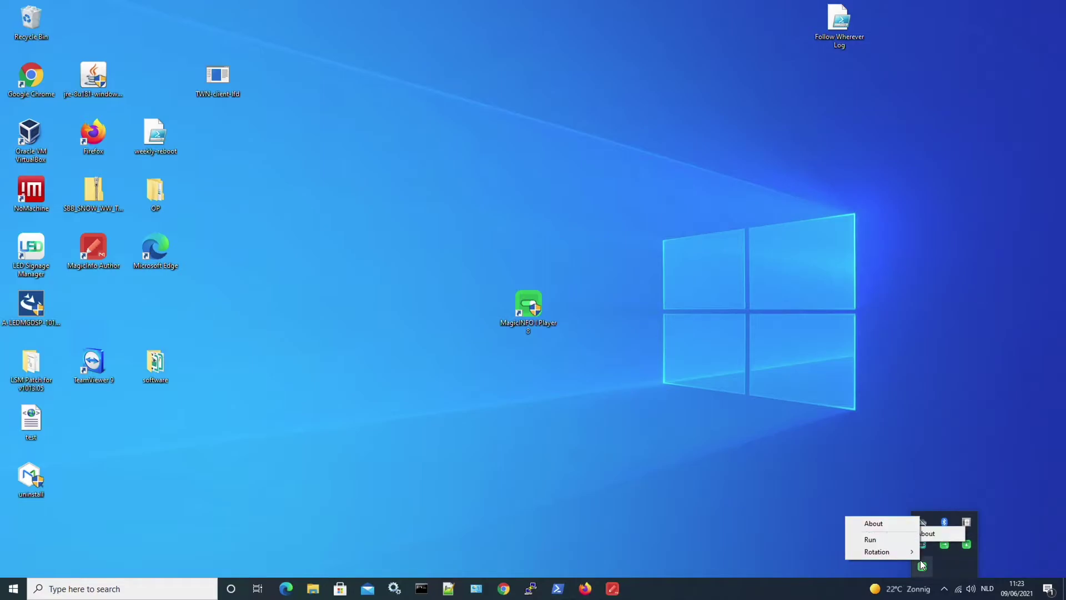
click(900, 540)
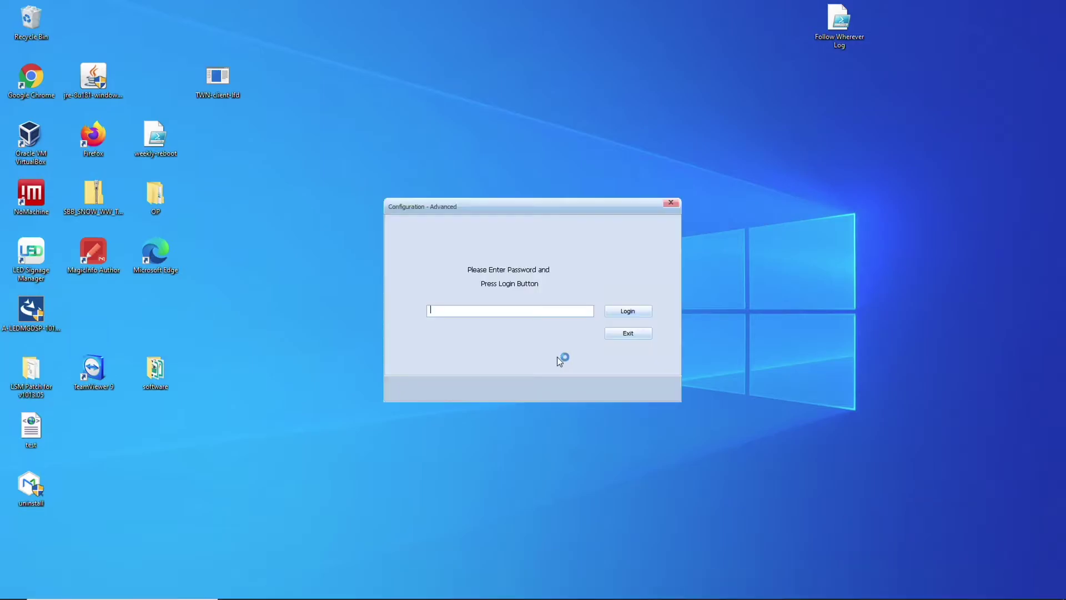
text(******)
click(631, 313)
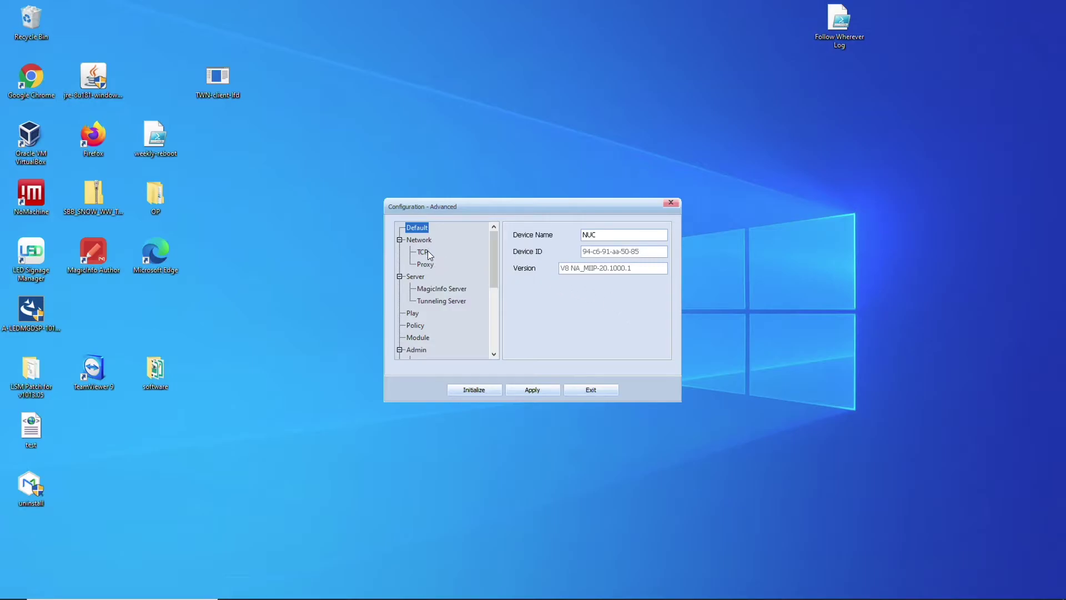
click(441, 289)
click(592, 288)
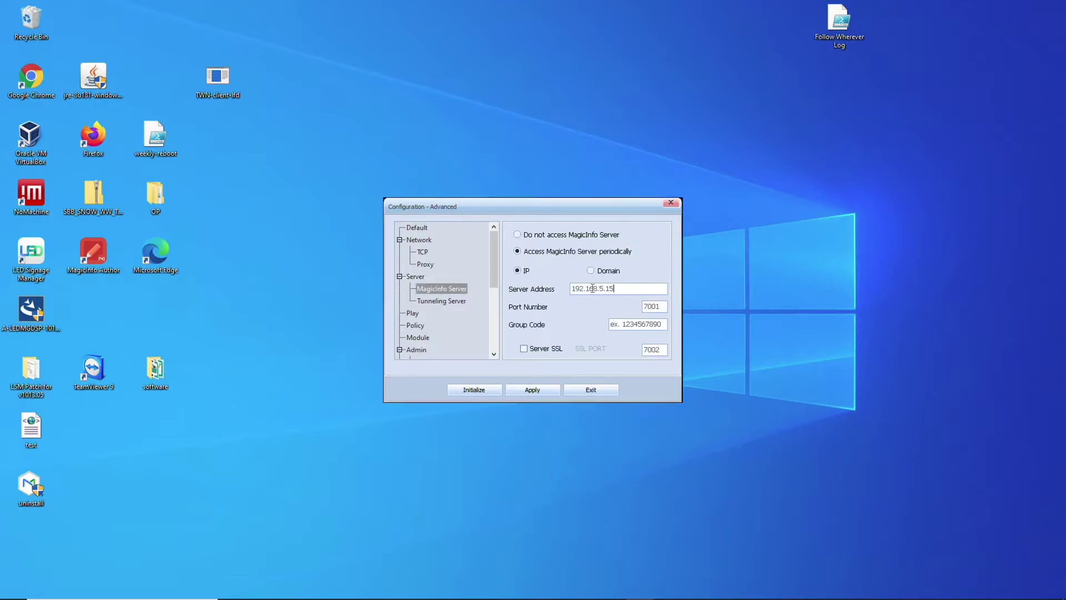
double_click(592, 288)
click(654, 306)
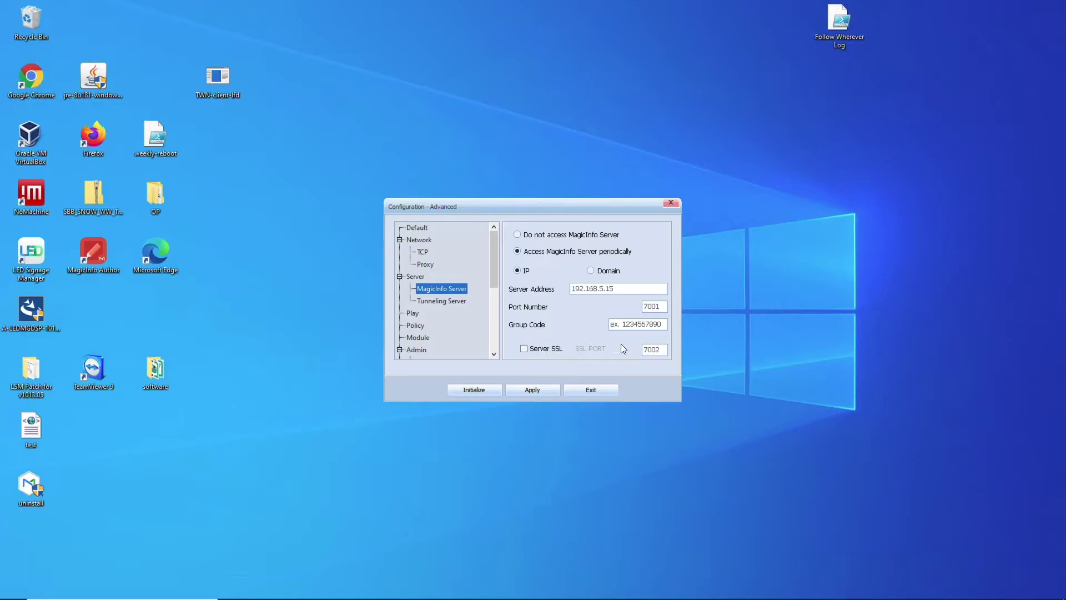
drag(492, 255, 494, 321)
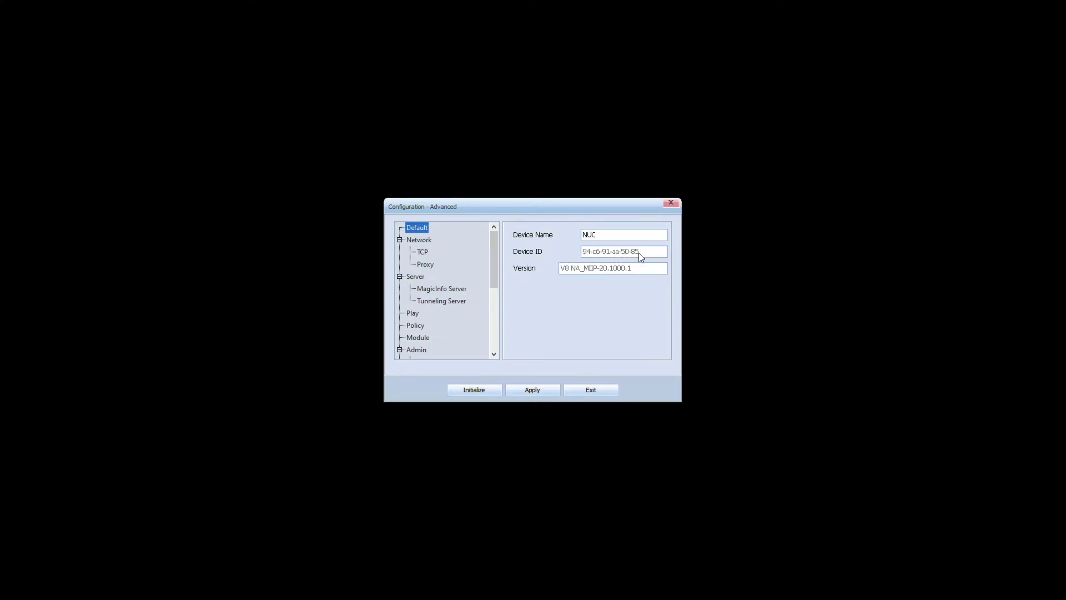
click(424, 252)
click(425, 263)
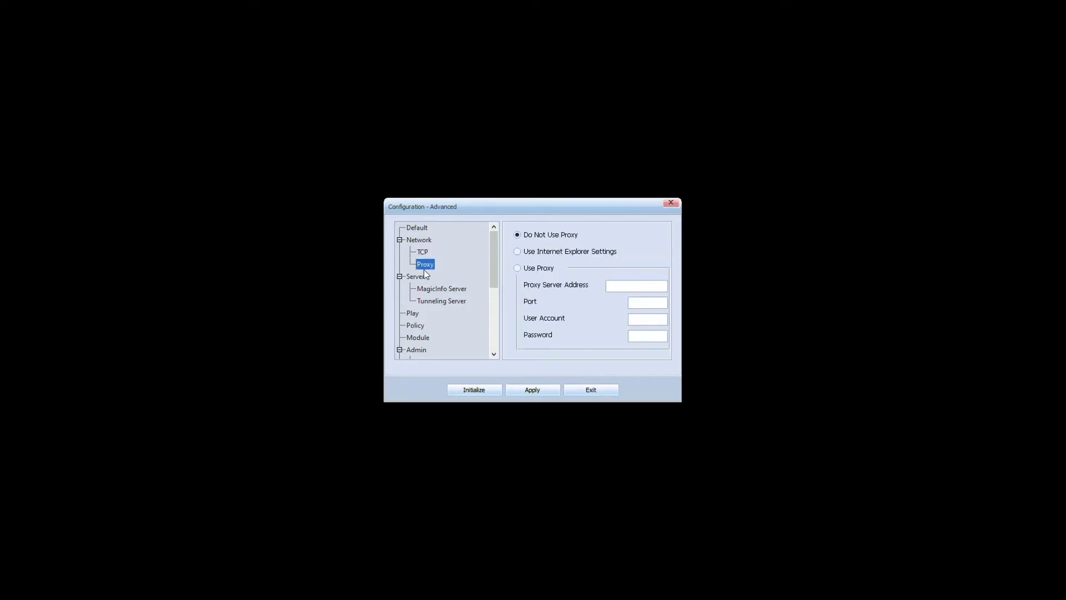
click(425, 287)
click(429, 299)
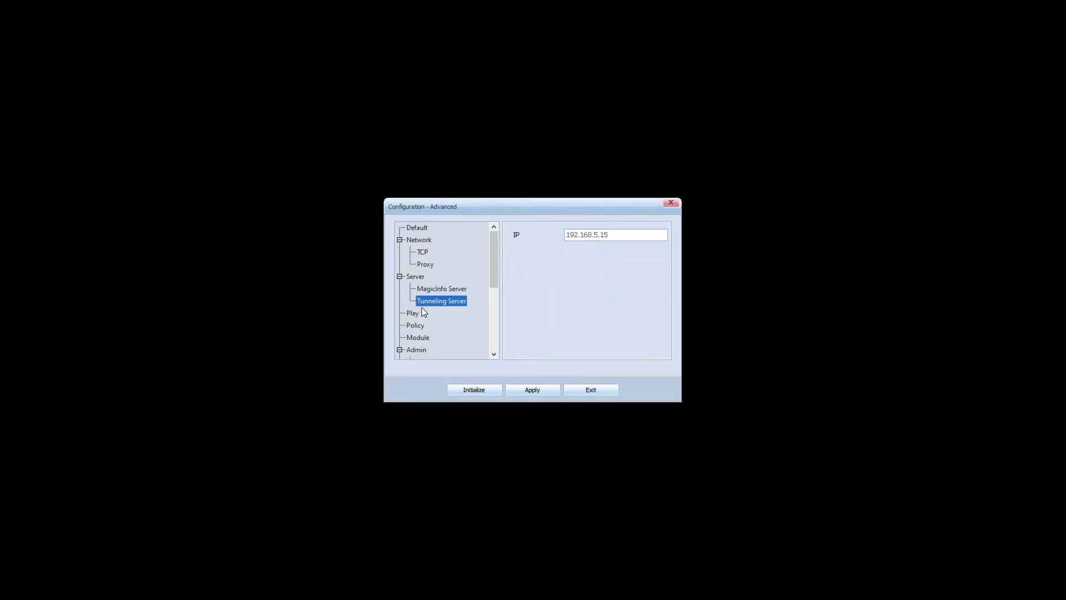
click(416, 228)
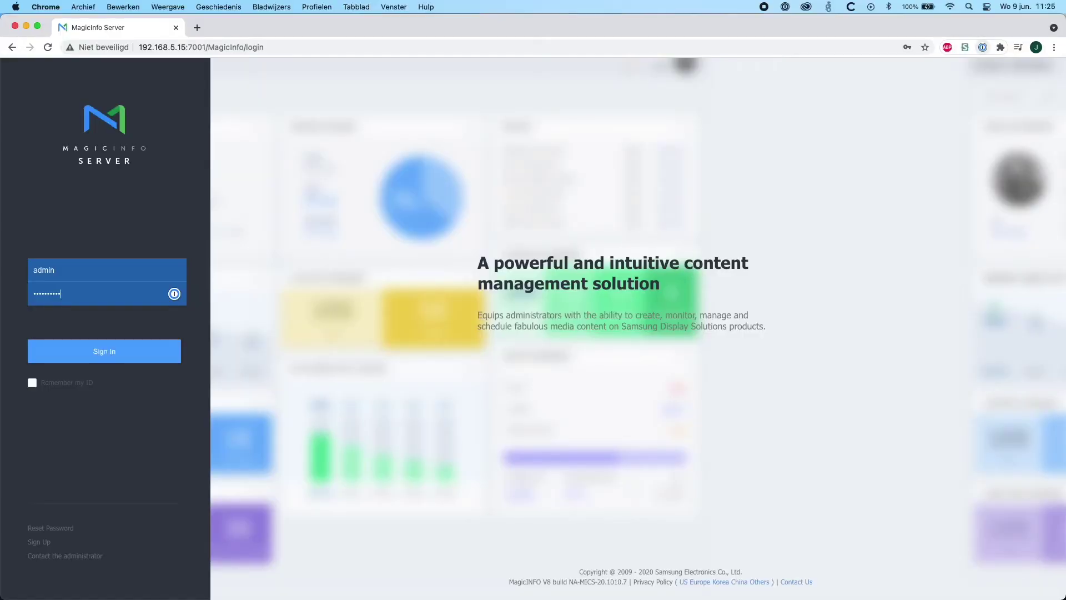
Sign in to MagicInfo Server and sort Device > Unapproved by Registered, newest first.
key(Return)
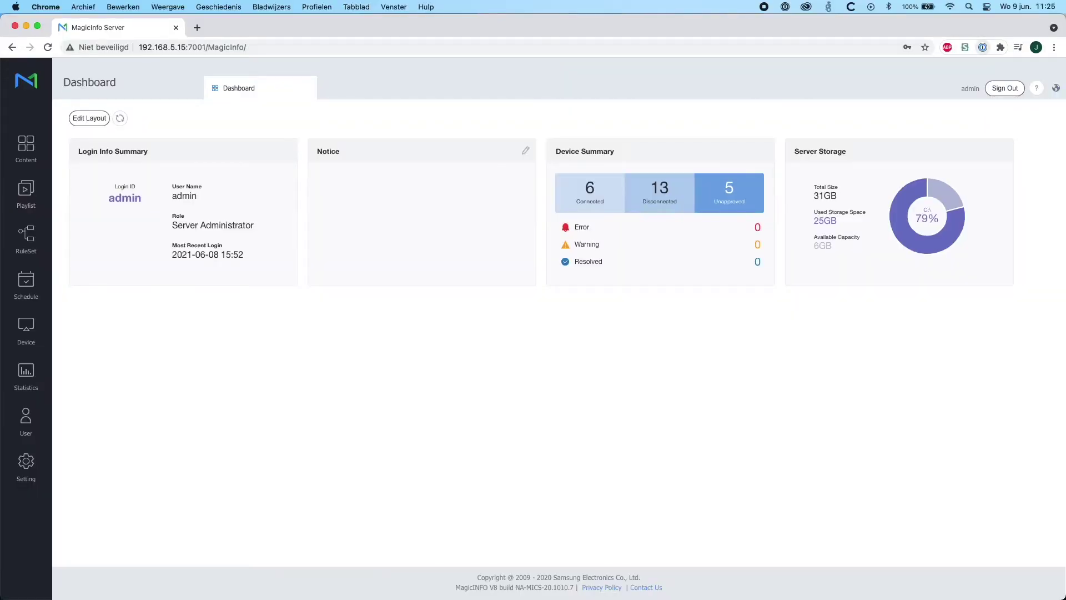
click(26, 328)
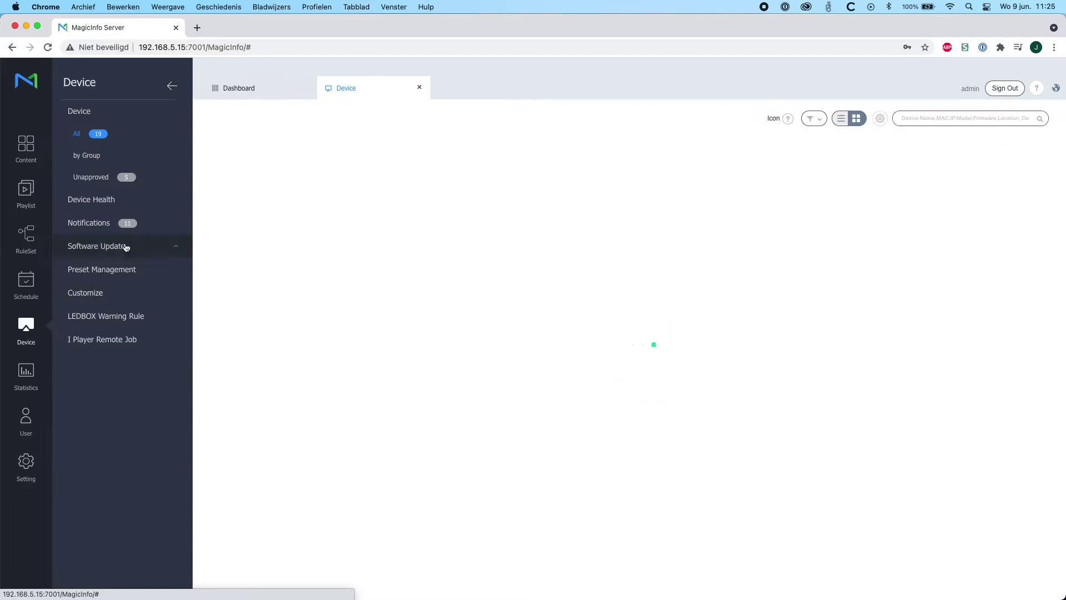
click(91, 176)
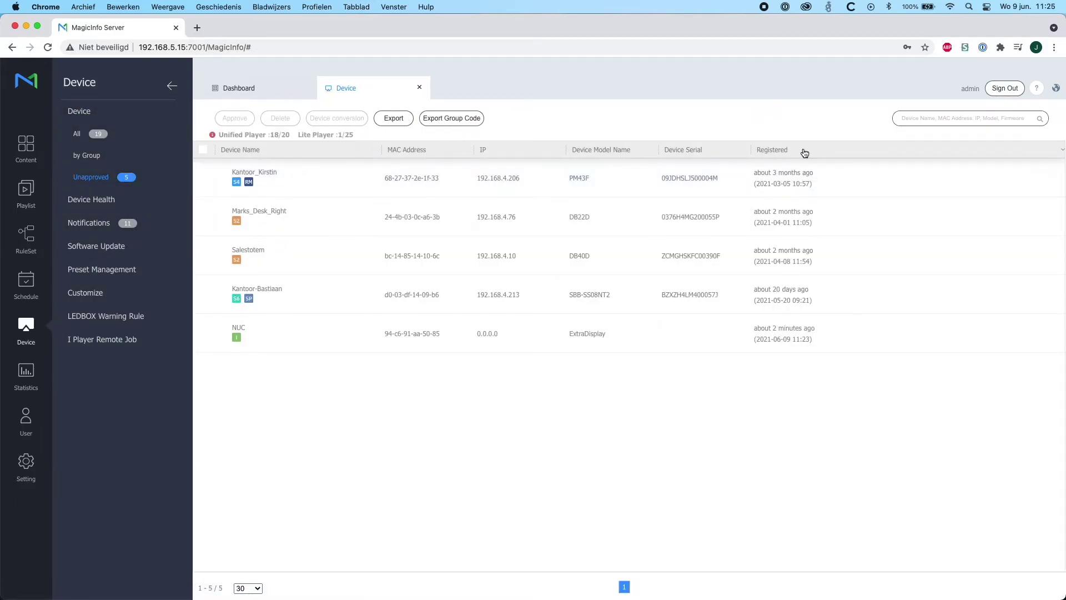
click(805, 151)
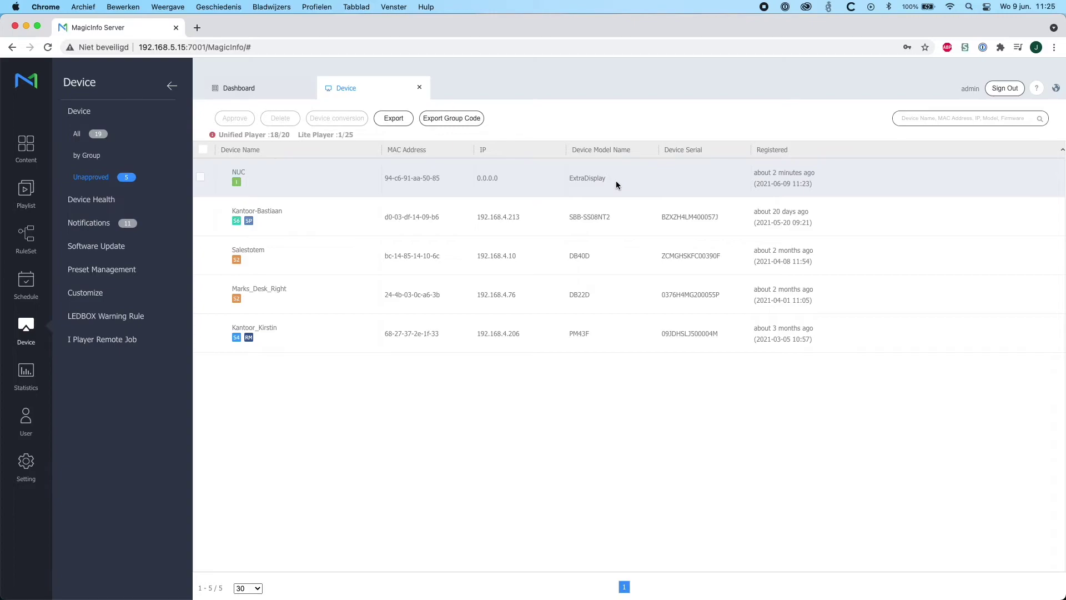
Approve the NUC device, assigning it to the Screencom > Sales device group.
click(201, 179)
click(229, 119)
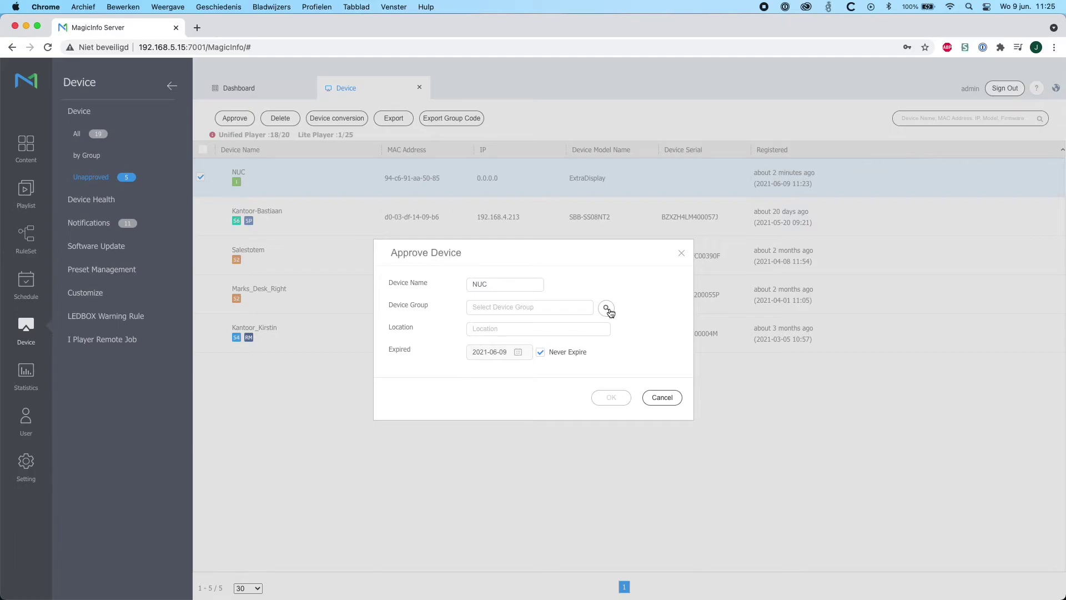
click(606, 307)
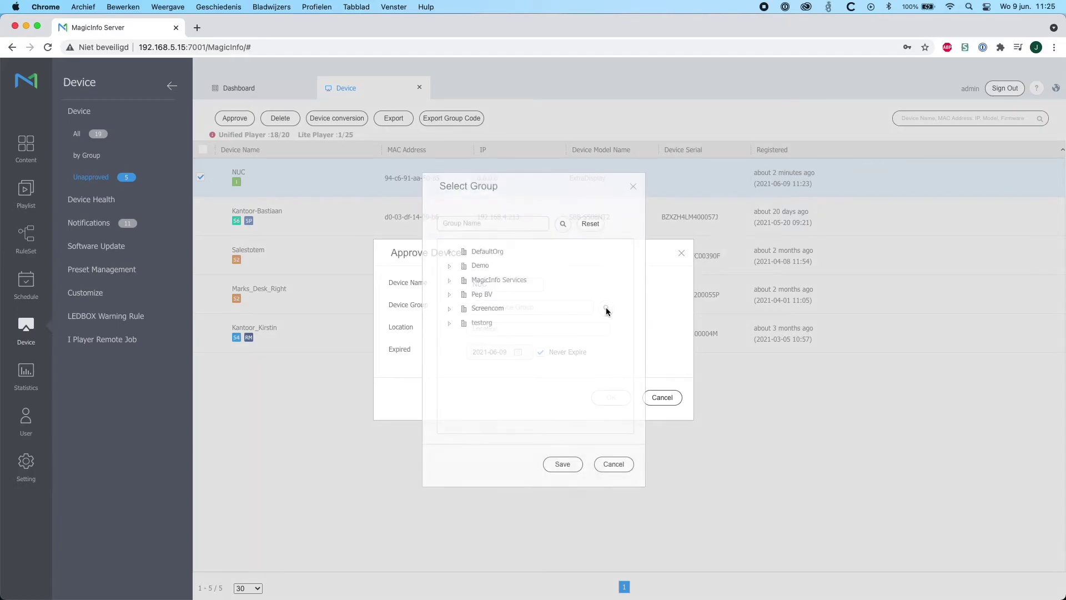
click(450, 309)
scroll(484, 322, down, 3)
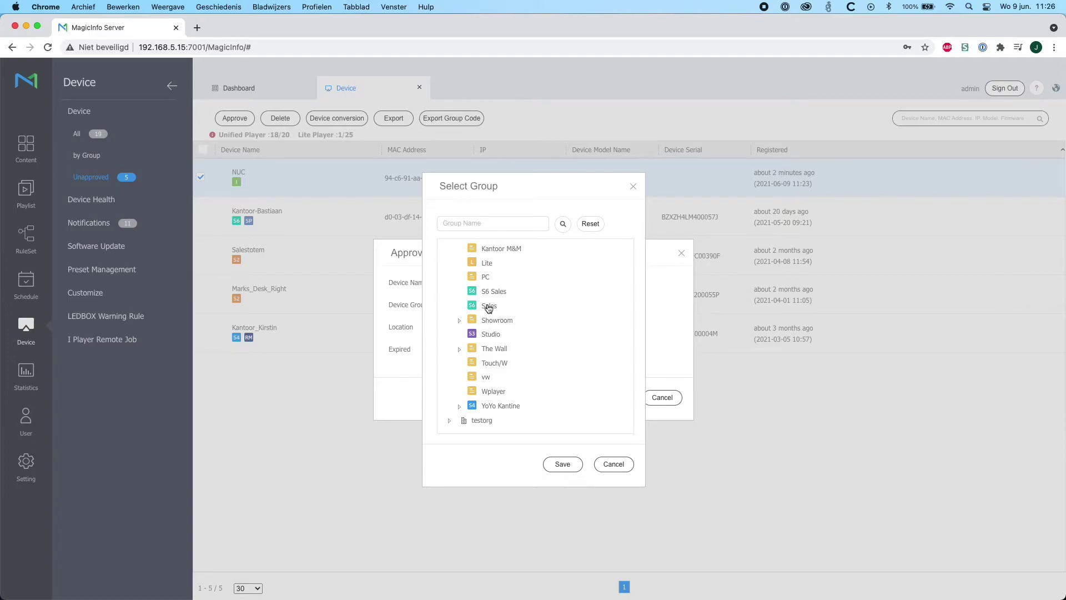
click(488, 306)
click(562, 464)
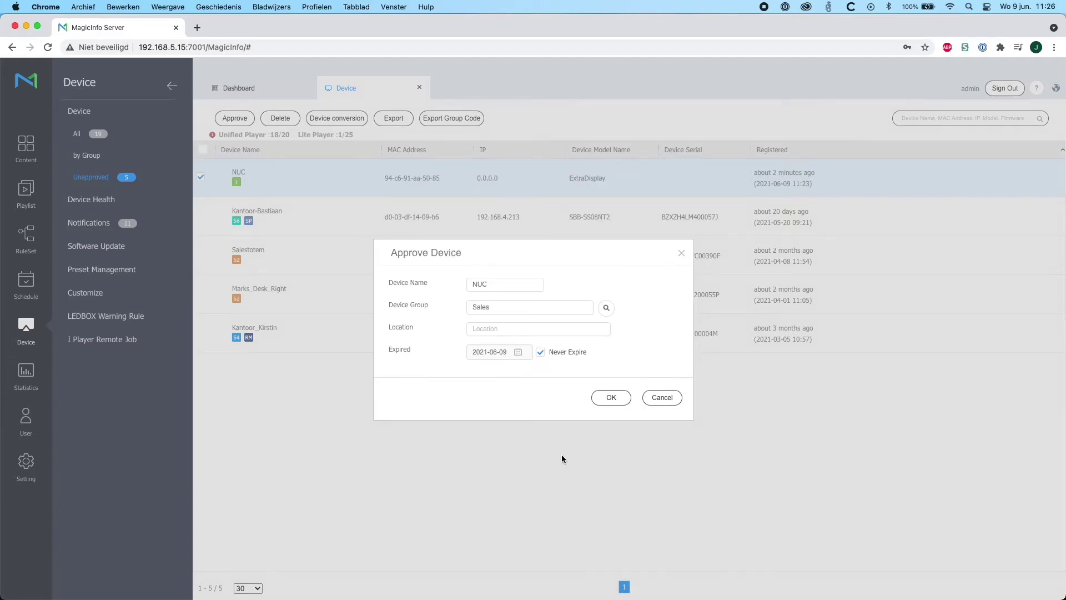
click(609, 398)
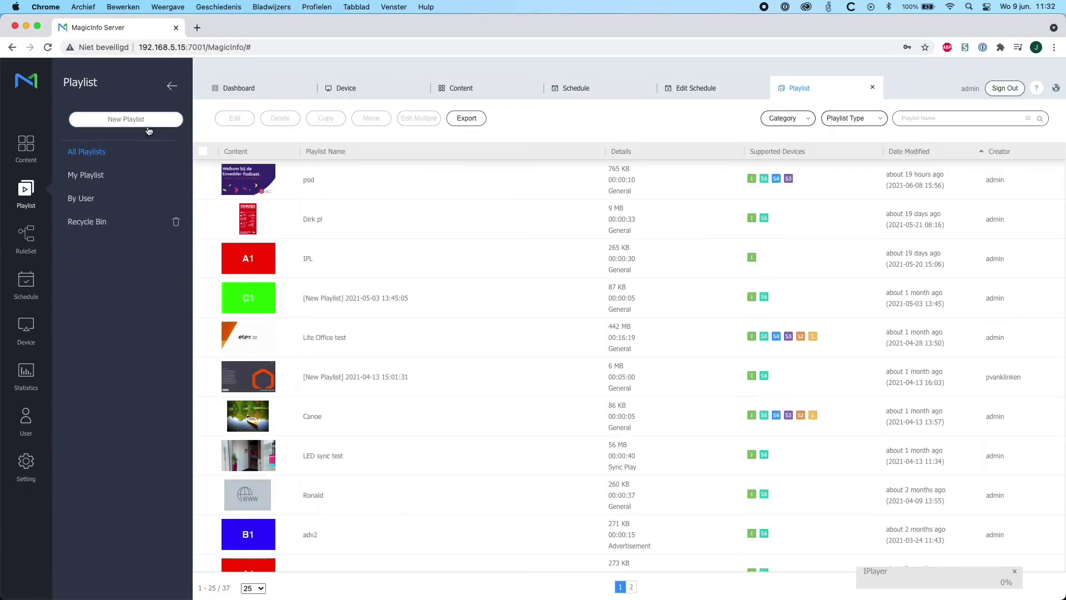
Create a new playlist for I devices and set A1's duration to 10 seconds.
click(147, 126)
click(383, 300)
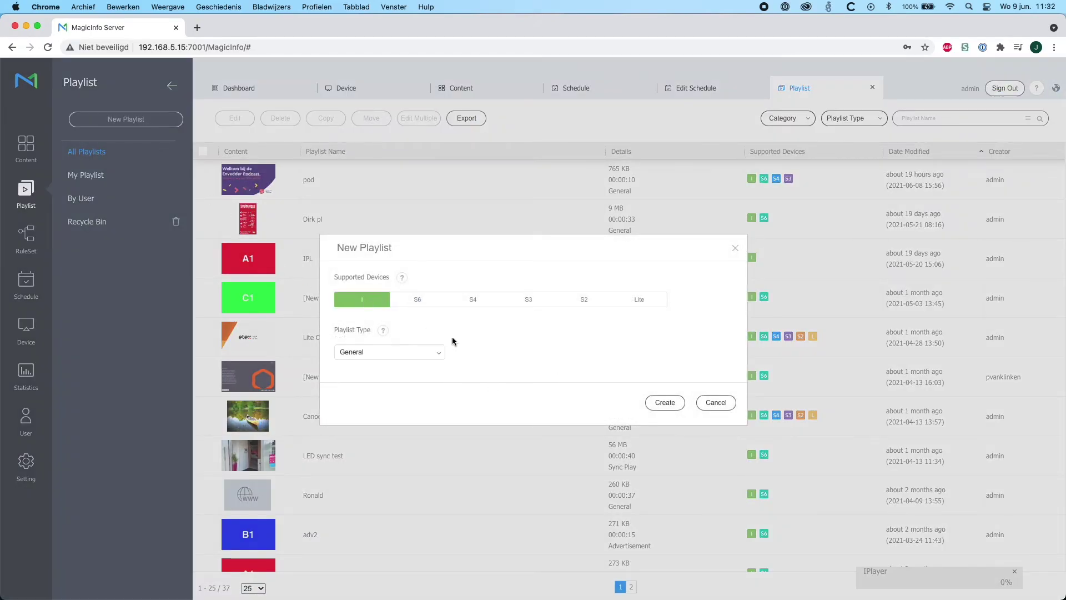
click(666, 403)
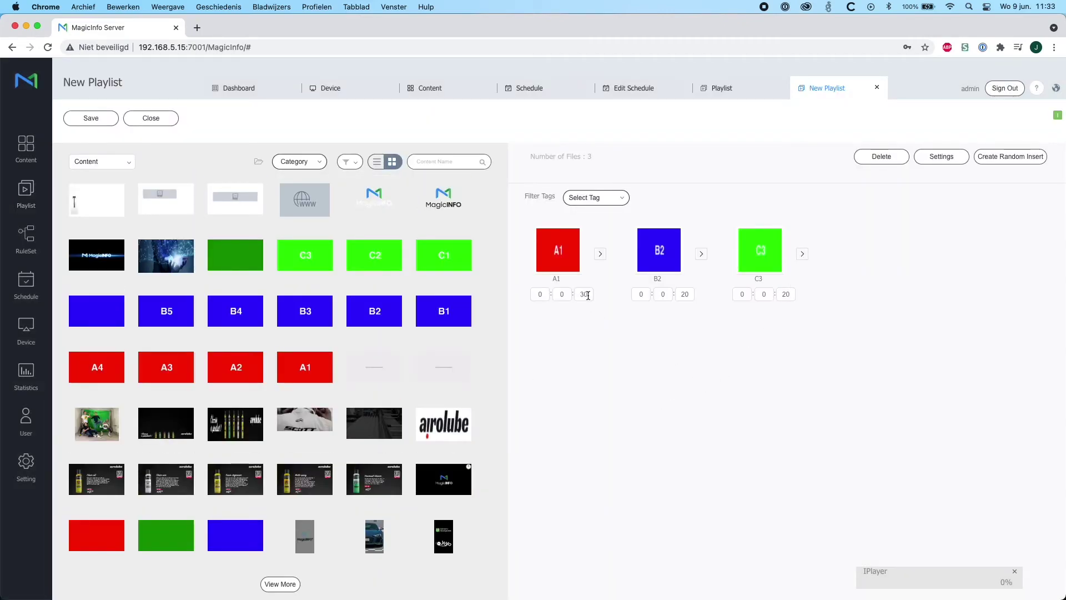
double_click(584, 294)
text(10)
Save the playlist under the name 'Iplayerr'.
click(91, 118)
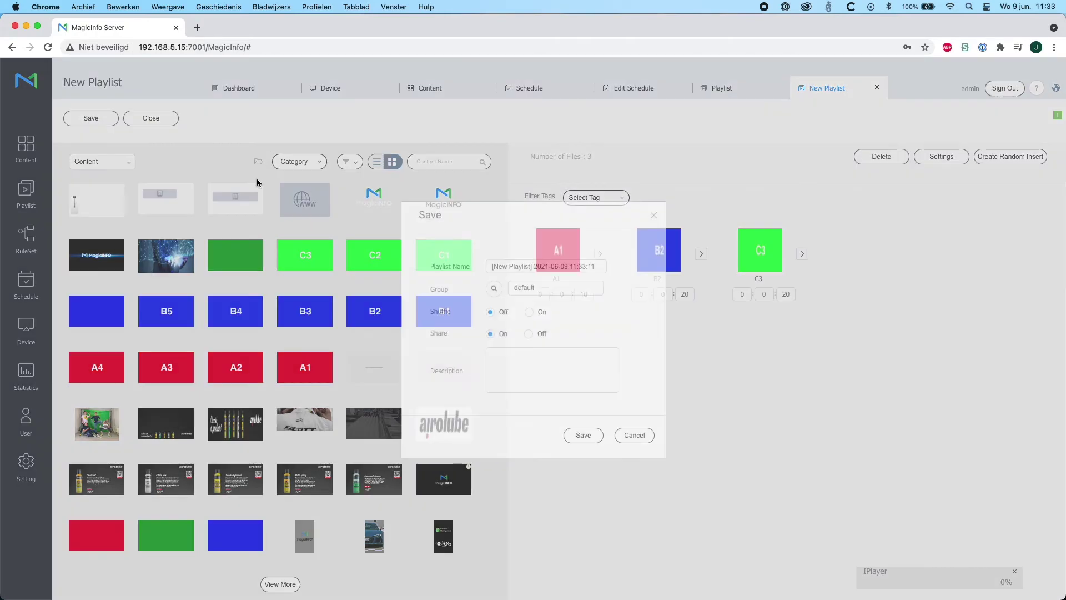
triple_click(561, 266)
text(Ip)
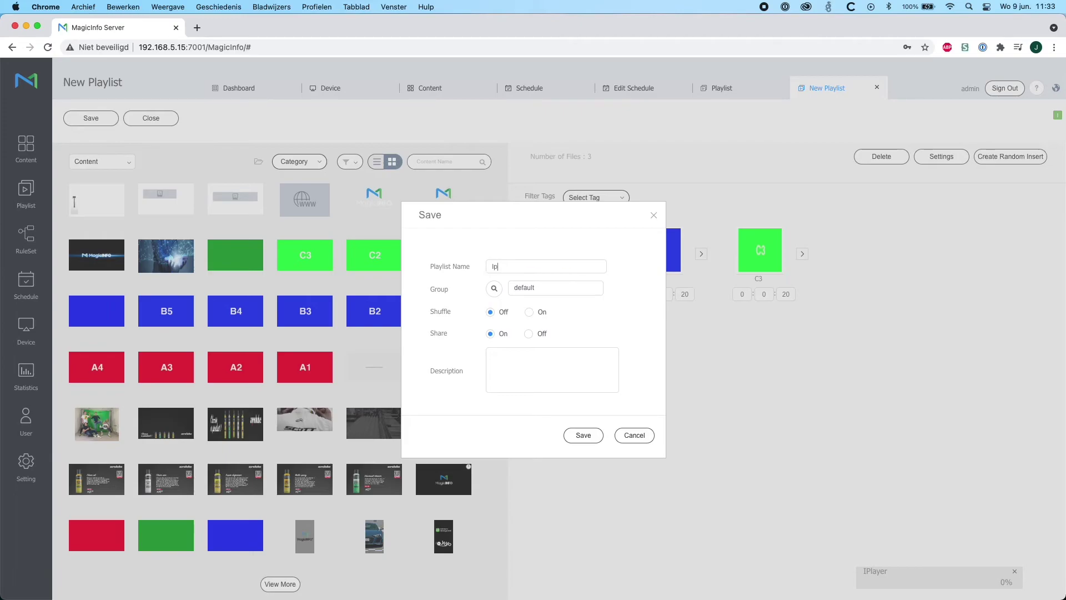
text(layerr)
click(583, 437)
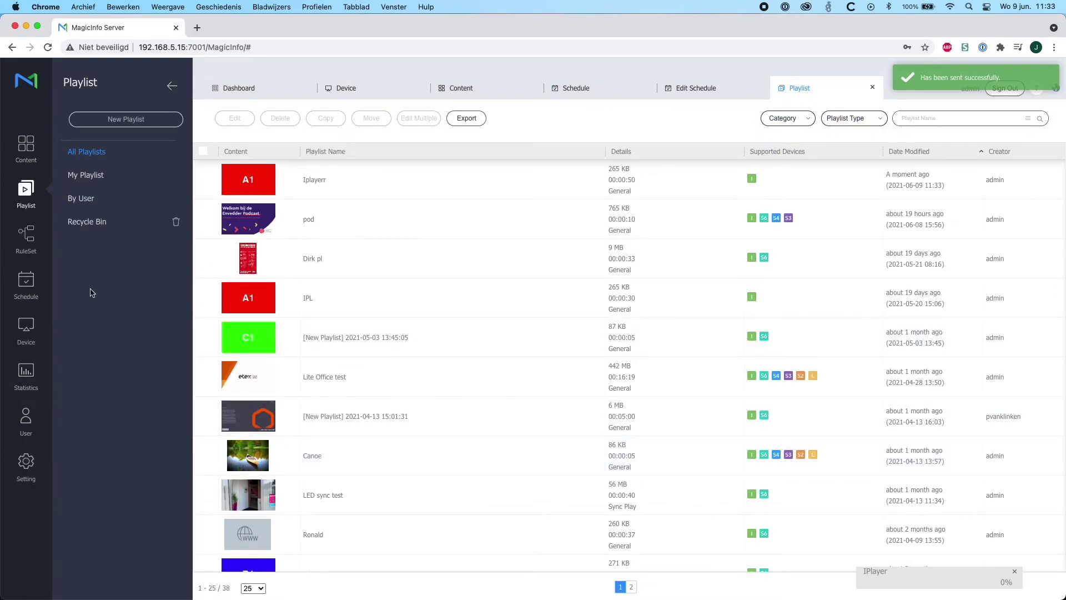
Create a new content schedule targeting I devices.
click(26, 283)
click(147, 121)
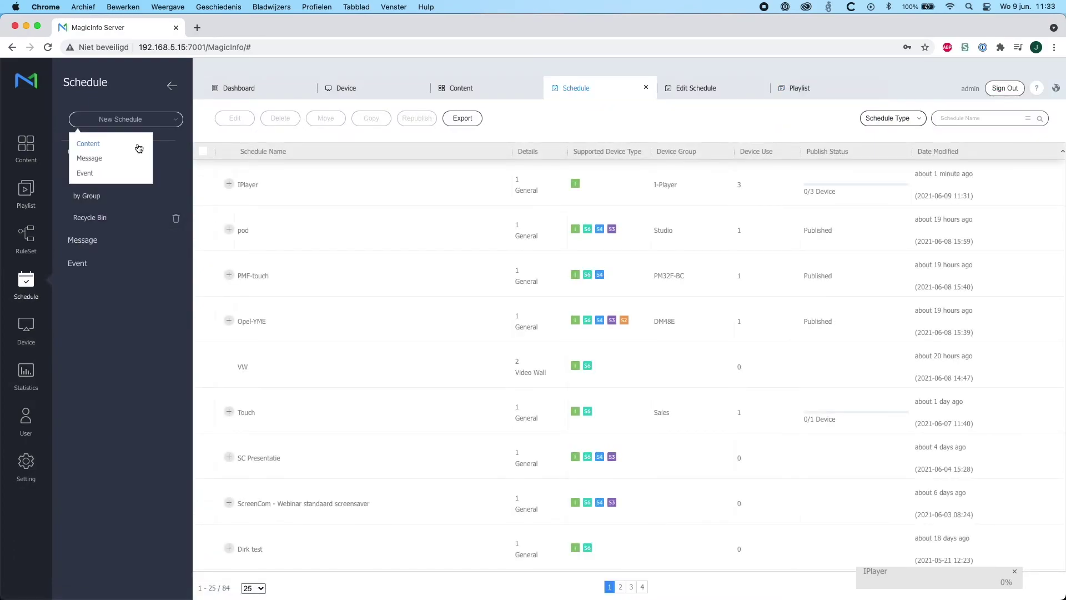
click(135, 142)
click(373, 277)
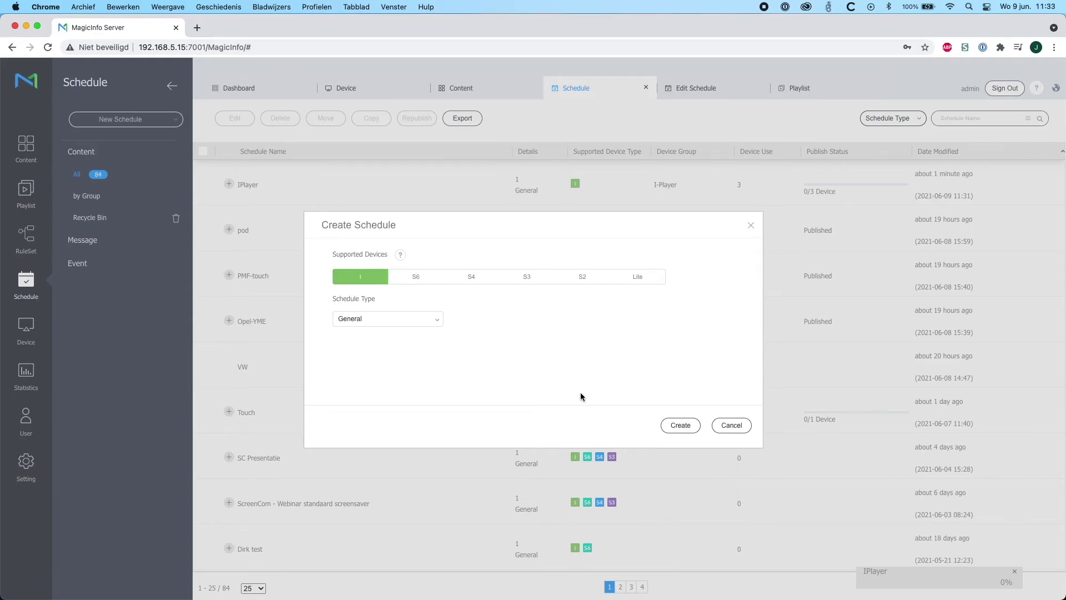
click(680, 425)
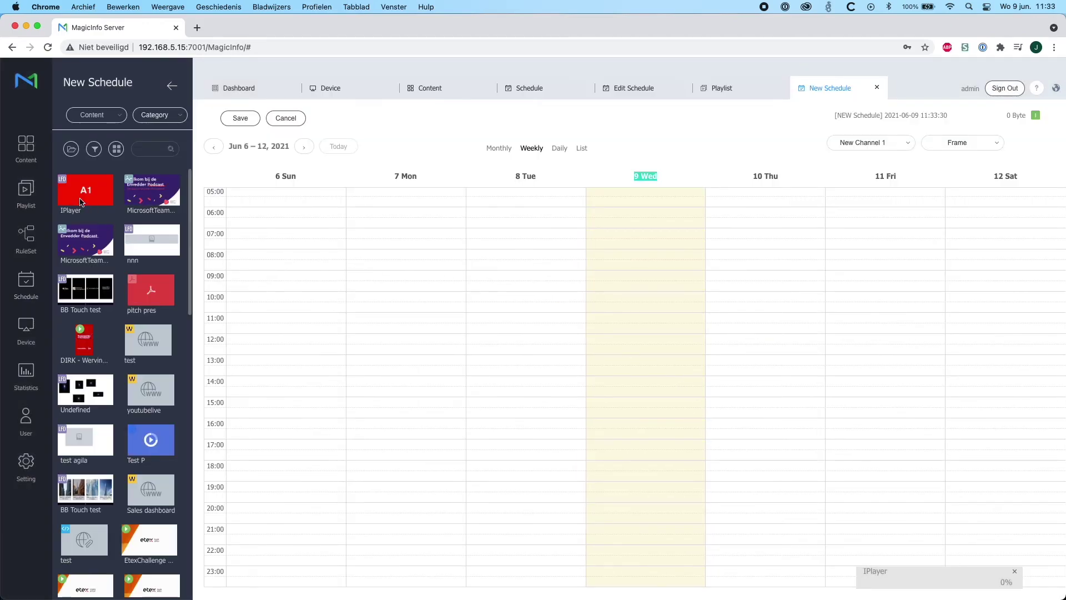
Place the Iplayerr playlist on Wednesday 11:00, set to never expire and run 24 hours.
click(94, 117)
click(85, 152)
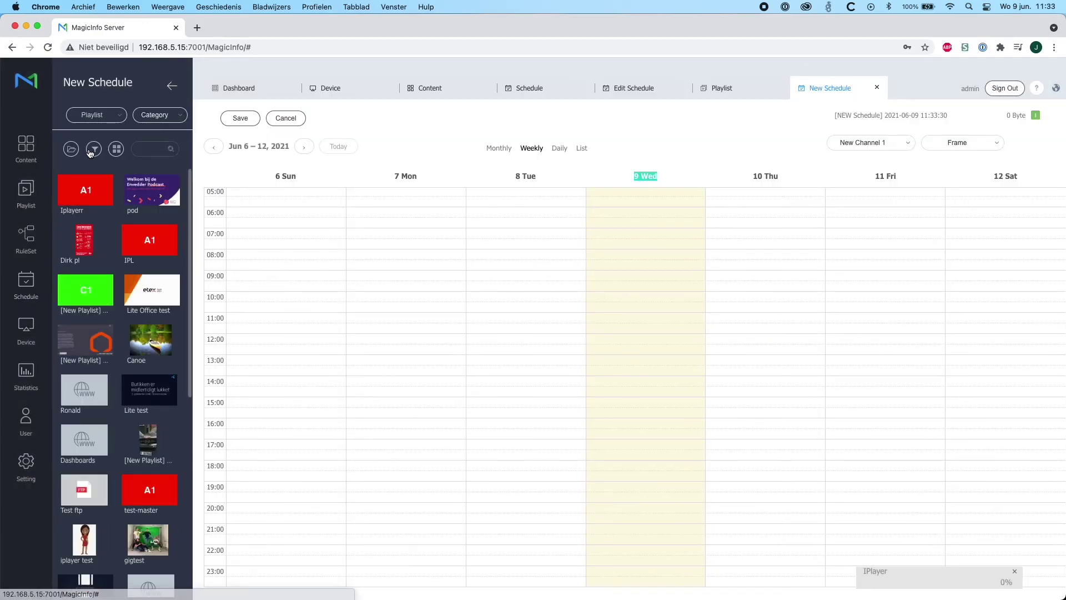
drag(84, 191, 616, 316)
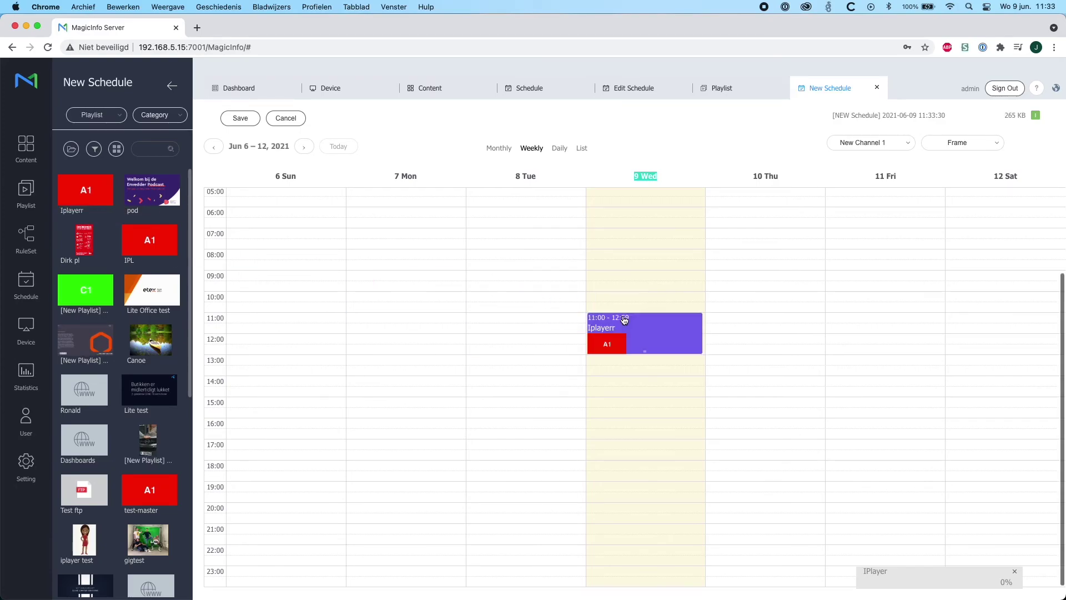
click(633, 327)
click(610, 325)
click(610, 346)
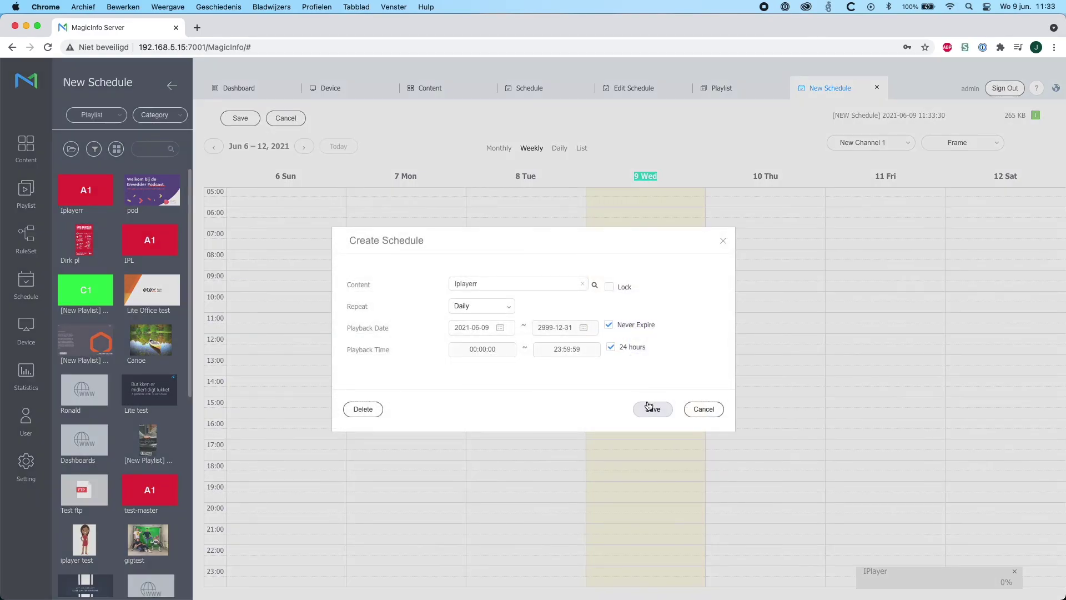
click(652, 409)
Name the schedule 'IPlayer' and save and publish it to the Screencom I-Player group.
click(240, 119)
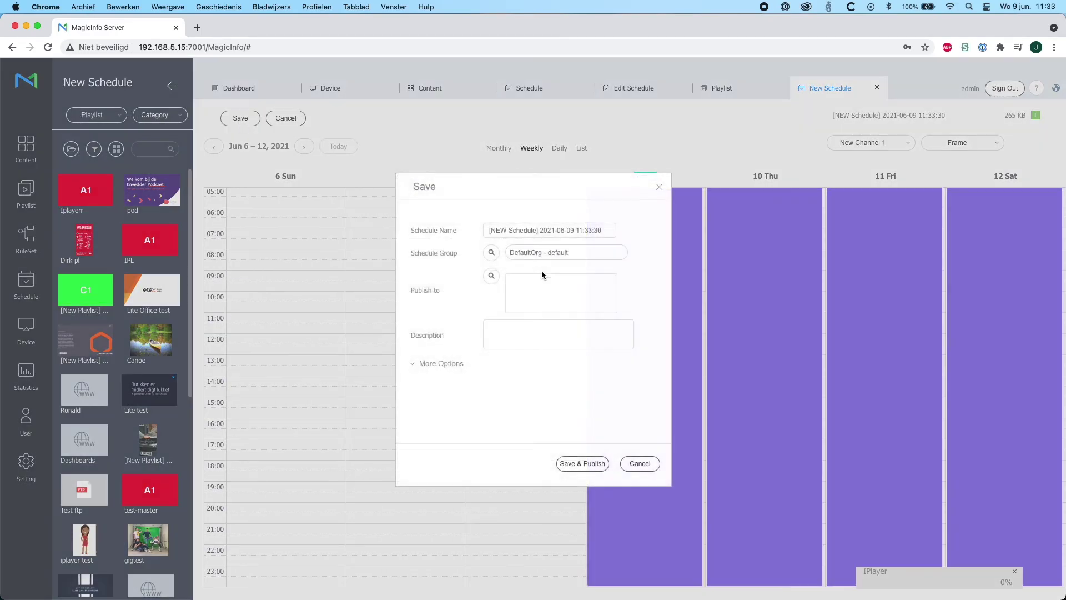
triple_click(562, 231)
text(IPlayer)
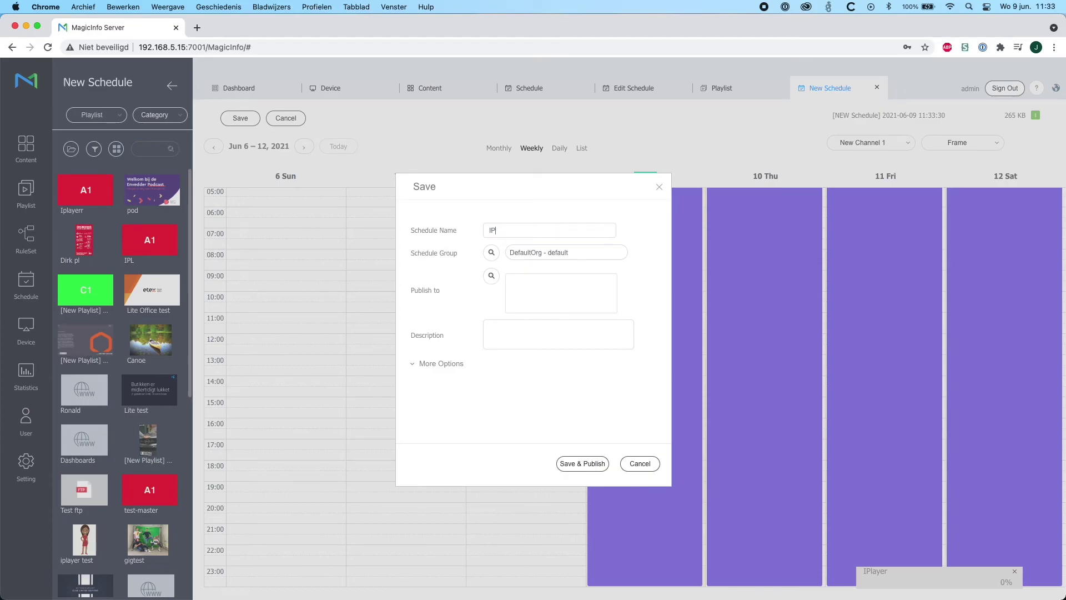
click(492, 276)
click(450, 308)
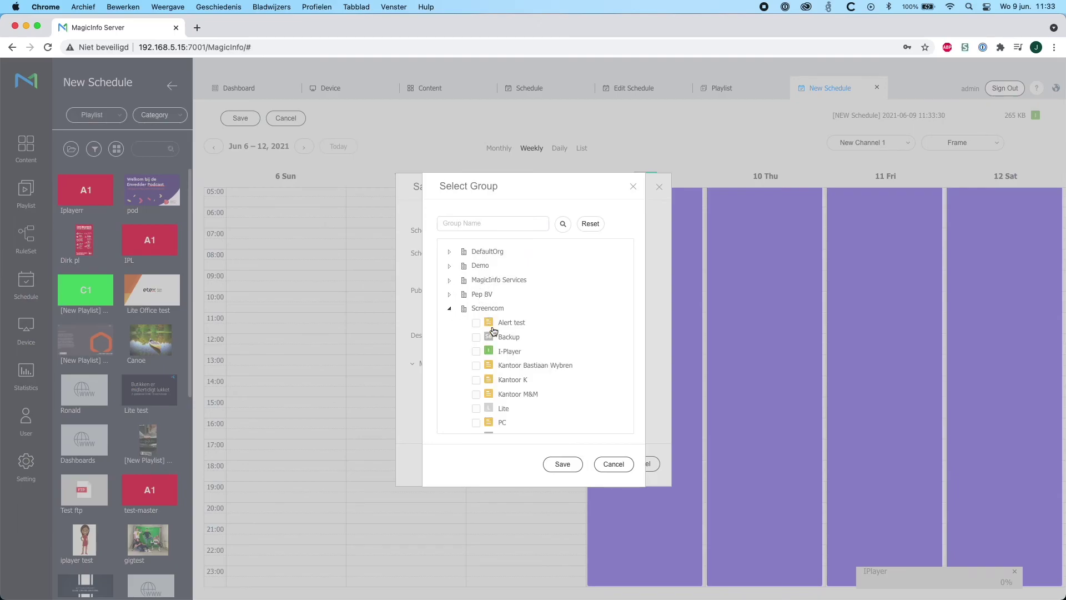
click(476, 352)
click(554, 461)
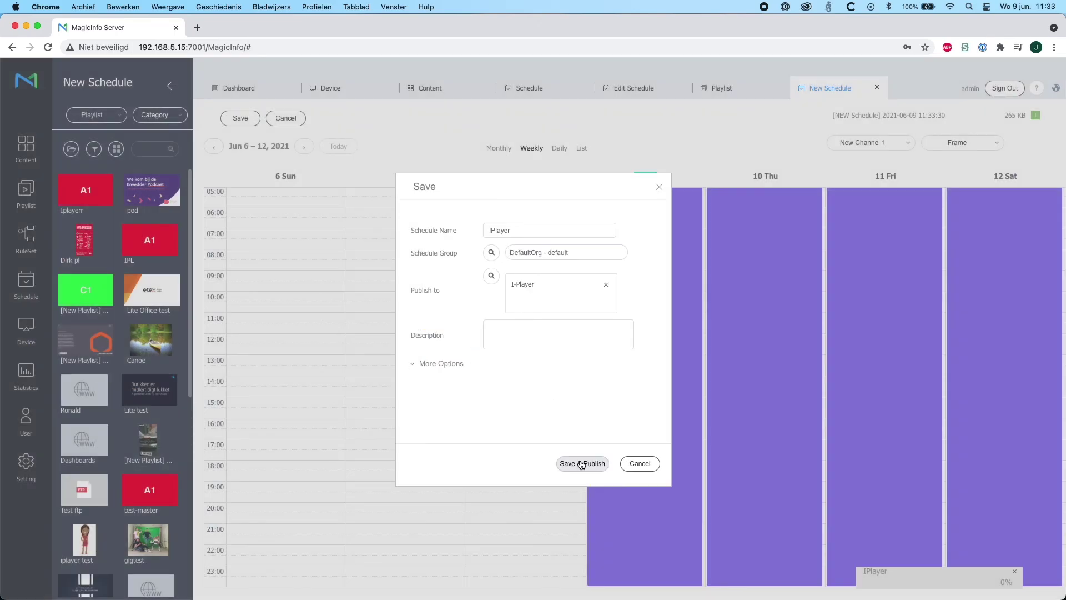
click(578, 460)
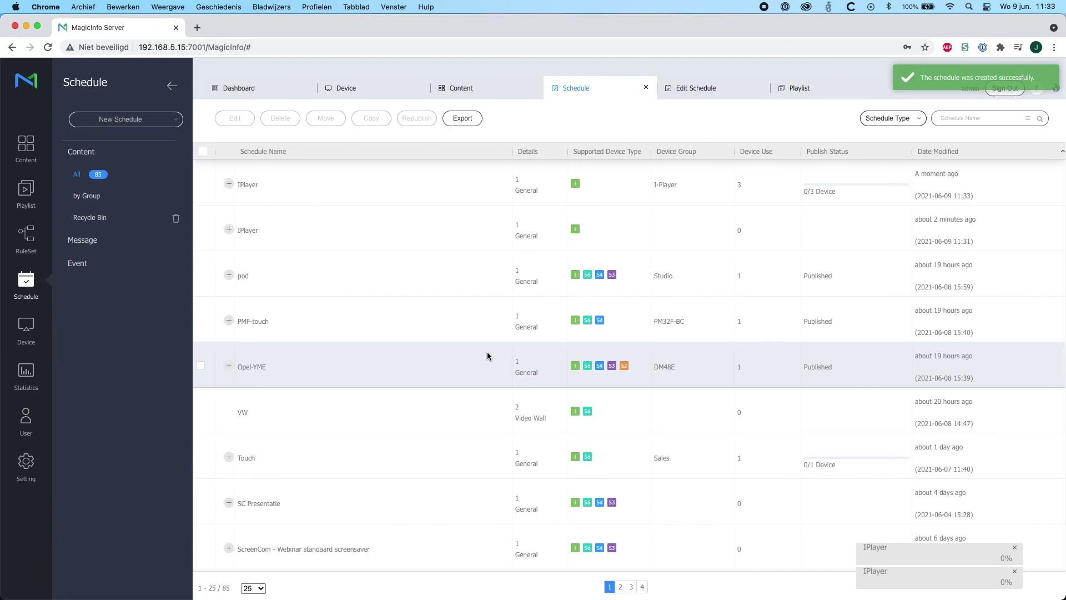